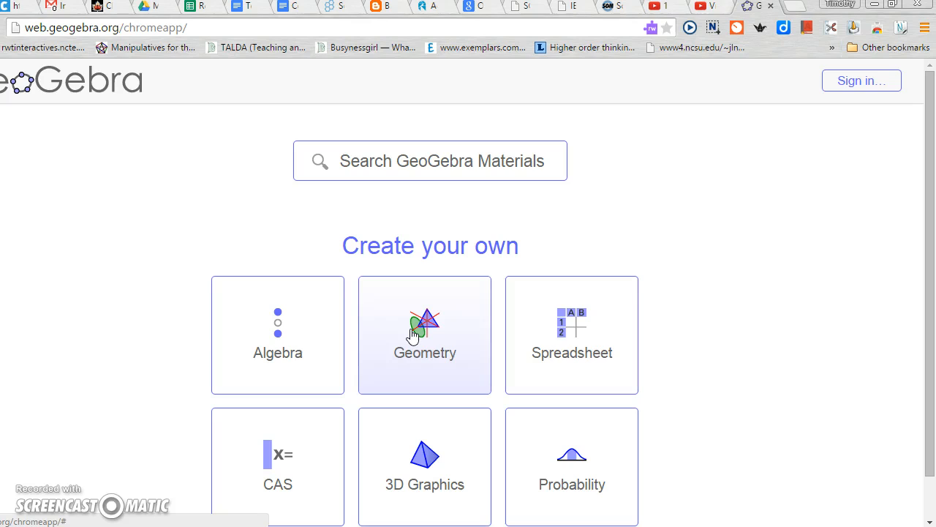
# Open a new Geometry workspace from the options for creating your own material
pyautogui.click(402, 338)
pyautogui.click(446, 343)
pyautogui.click(418, 332)
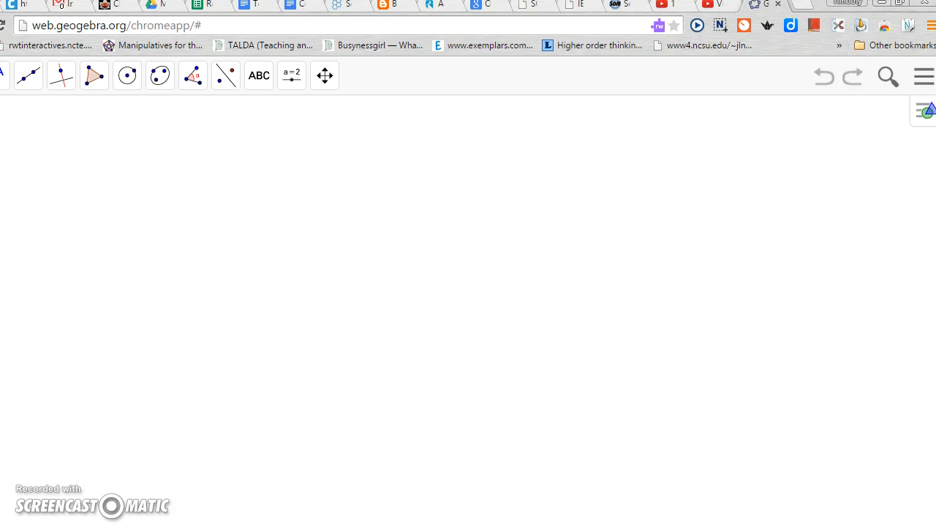
# Display the coordinate axes and the rectangular grid in the graphics view
pyautogui.click(915, 121)
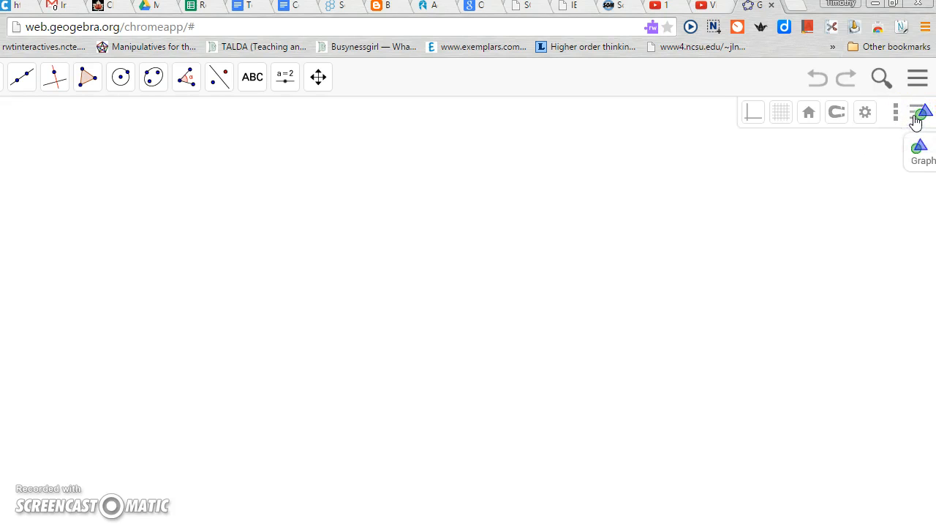
pyautogui.click(752, 121)
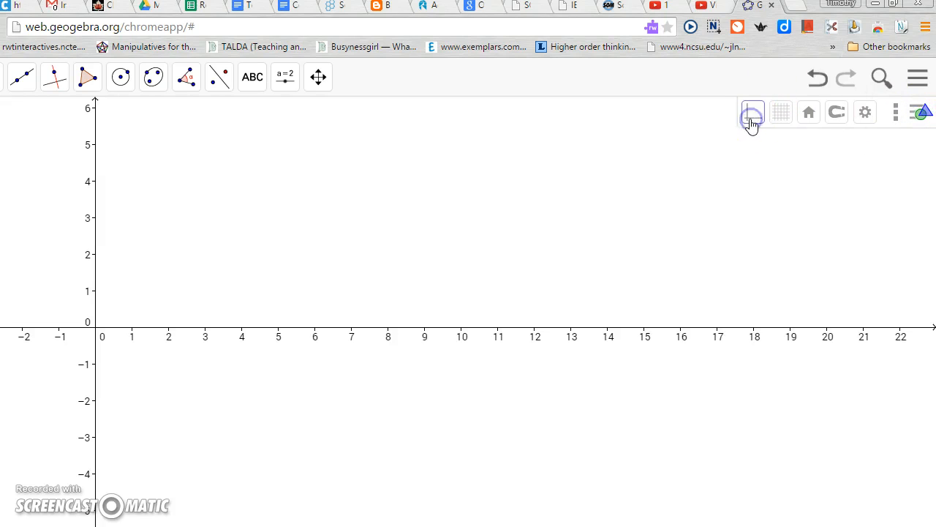
pyautogui.click(779, 117)
pyautogui.click(812, 148)
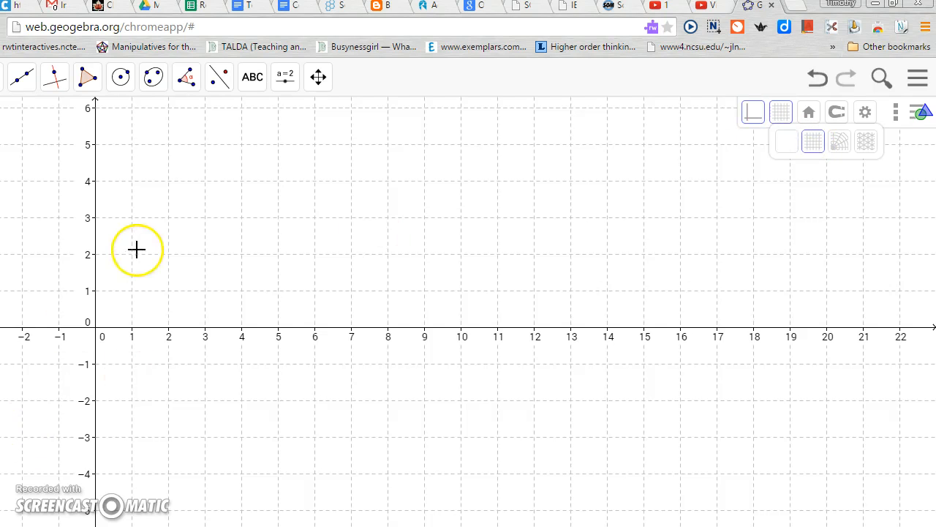
# Plot point A at (6, 7) and point B at (9, 7) in the first quadrant
pyautogui.click(317, 86)
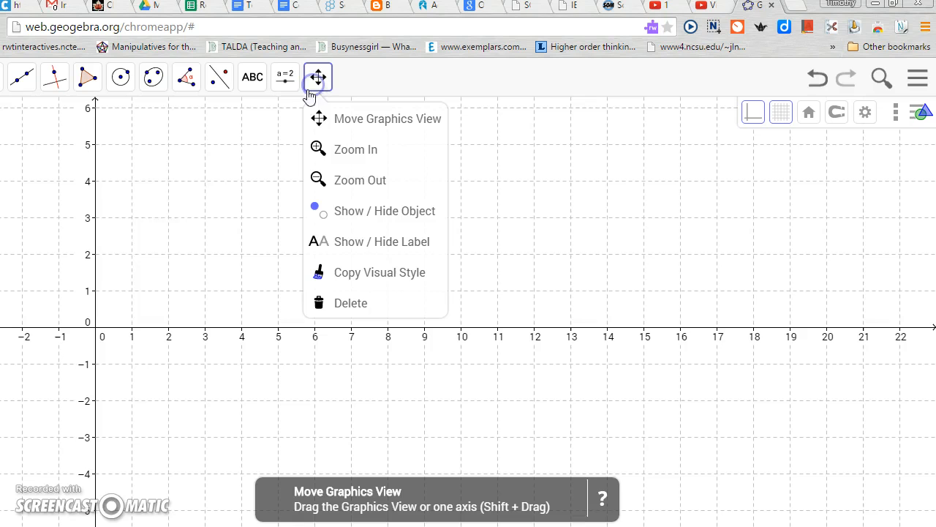
pyautogui.click(123, 298)
pyautogui.moveTo(122, 298); pyautogui.dragTo(67, 461)
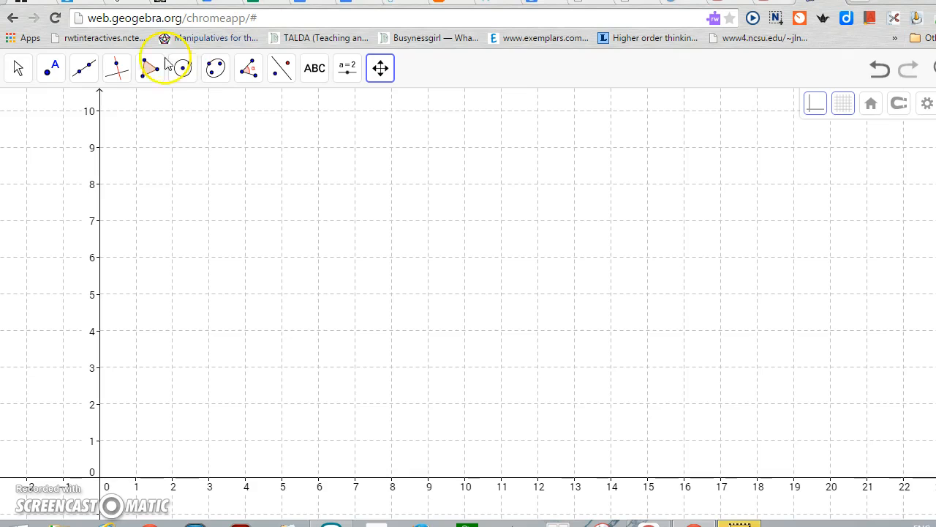
pyautogui.click(20, 70)
pyautogui.click(51, 69)
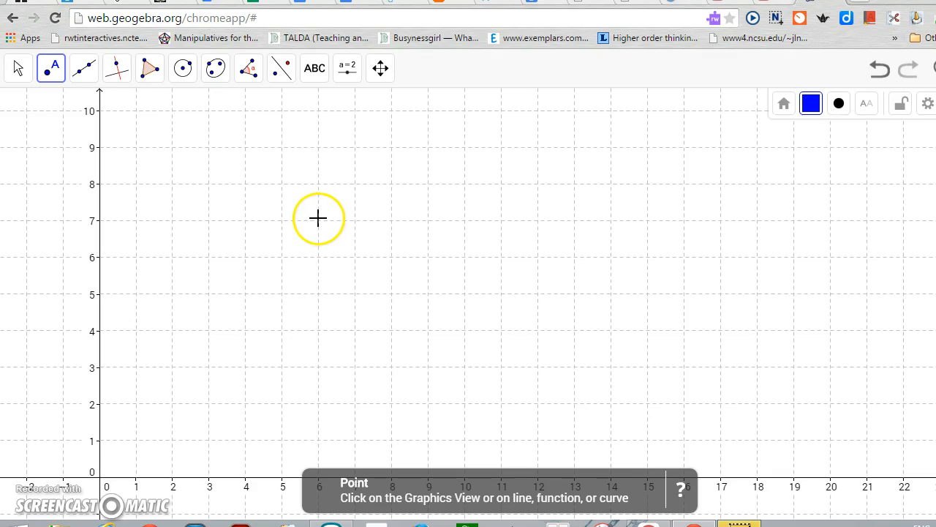
pyautogui.click(319, 219)
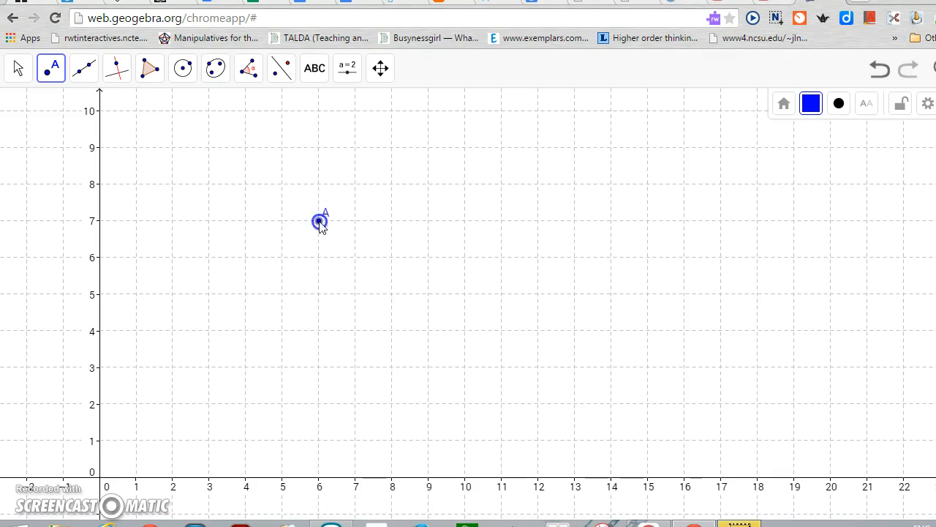
pyautogui.click(428, 220)
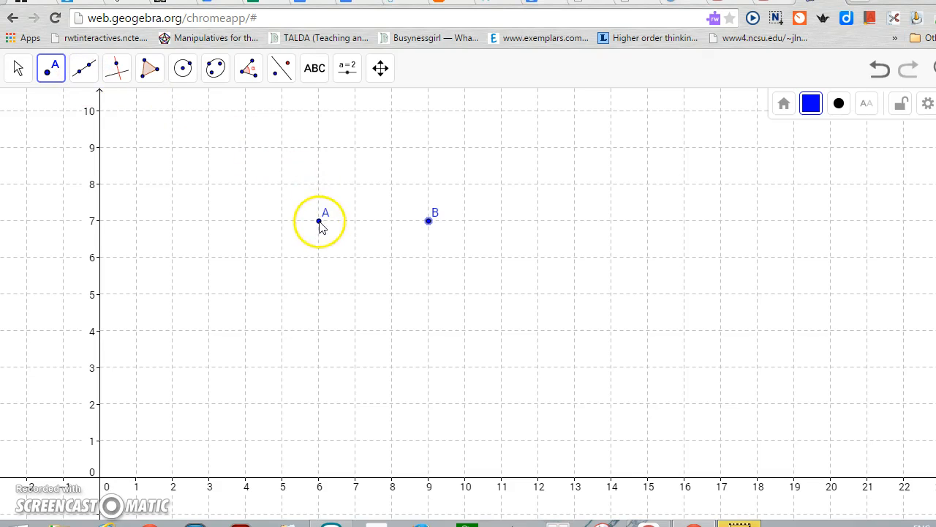
pyautogui.click(18, 68)
# Draw a segment connecting points A and B
pyautogui.moveTo(84, 72)
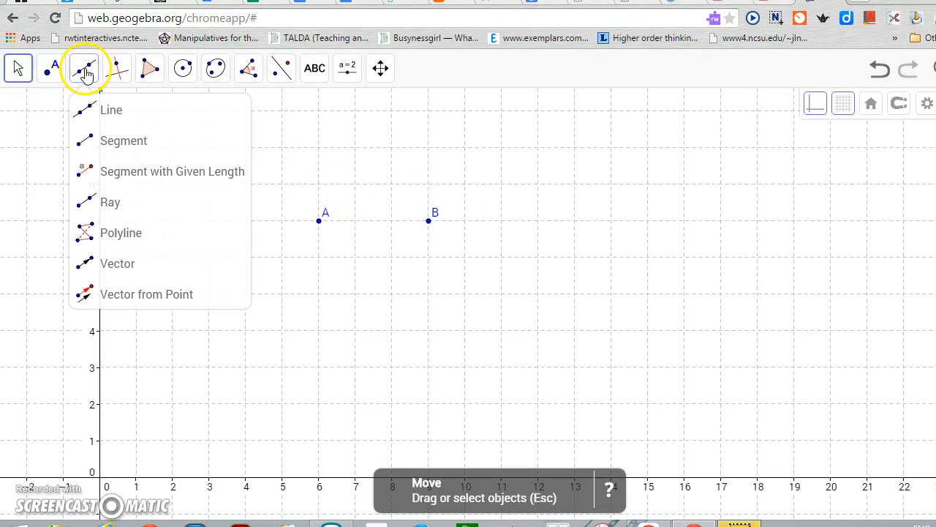
pyautogui.click(106, 145)
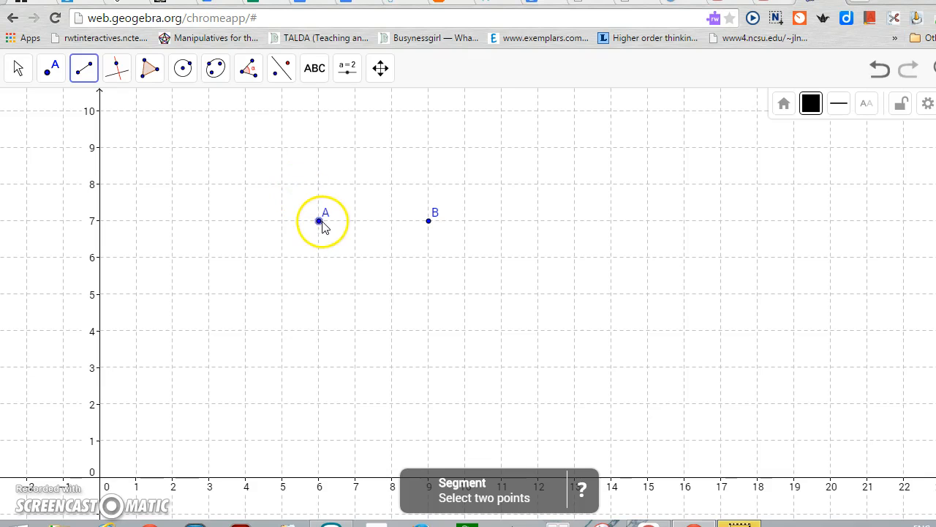
pyautogui.click(319, 221)
pyautogui.click(429, 221)
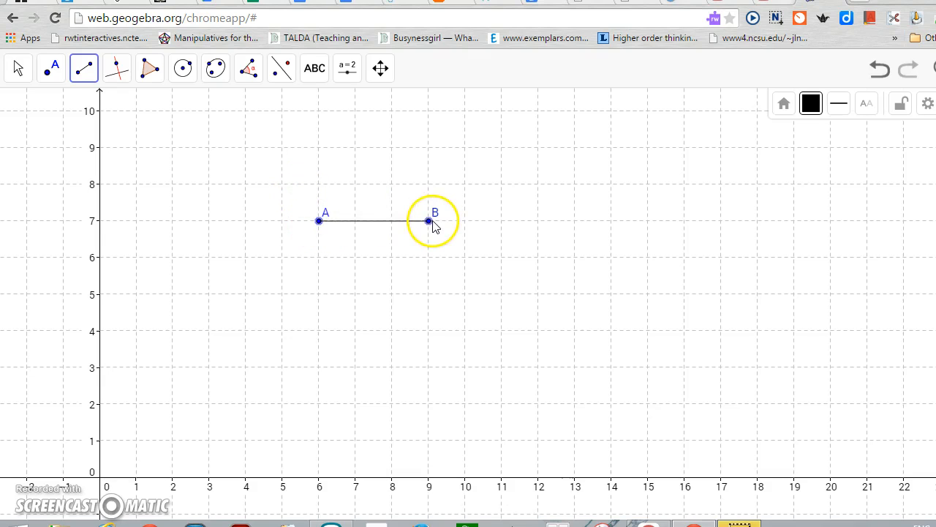
pyautogui.click(18, 68)
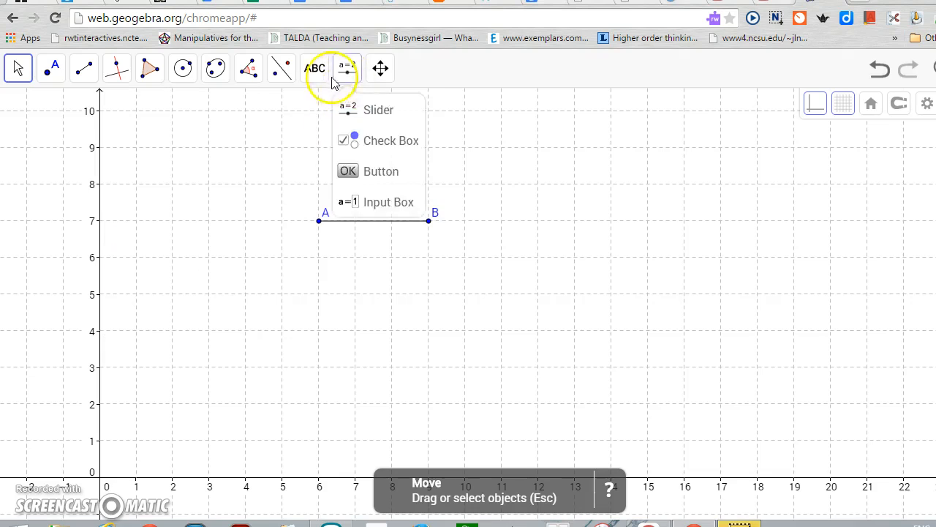
# Rotate segment AB around point A by 45° counter clockwise
pyautogui.moveTo(287, 79)
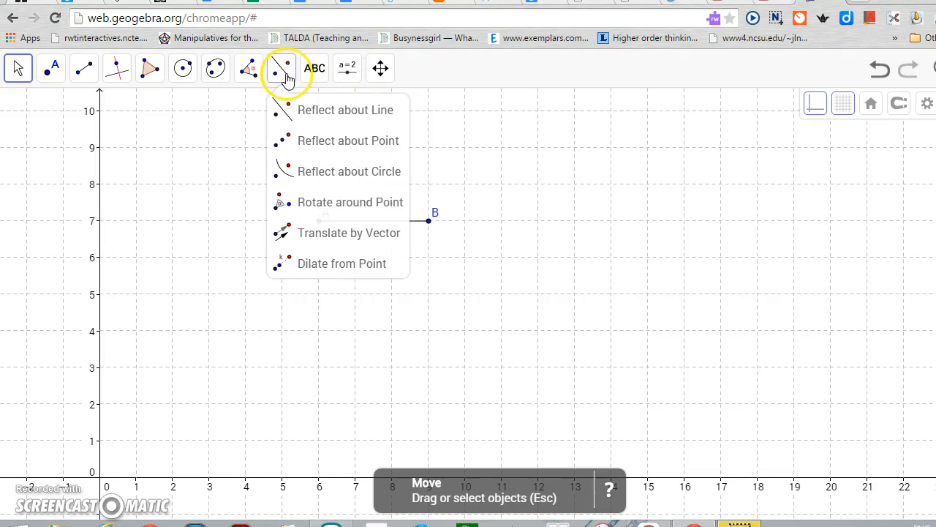
pyautogui.click(322, 209)
pyautogui.moveTo(302, 199)
pyautogui.mouseDown()
pyautogui.moveTo(352, 254)
pyautogui.moveTo(491, 247)
pyautogui.mouseUp()
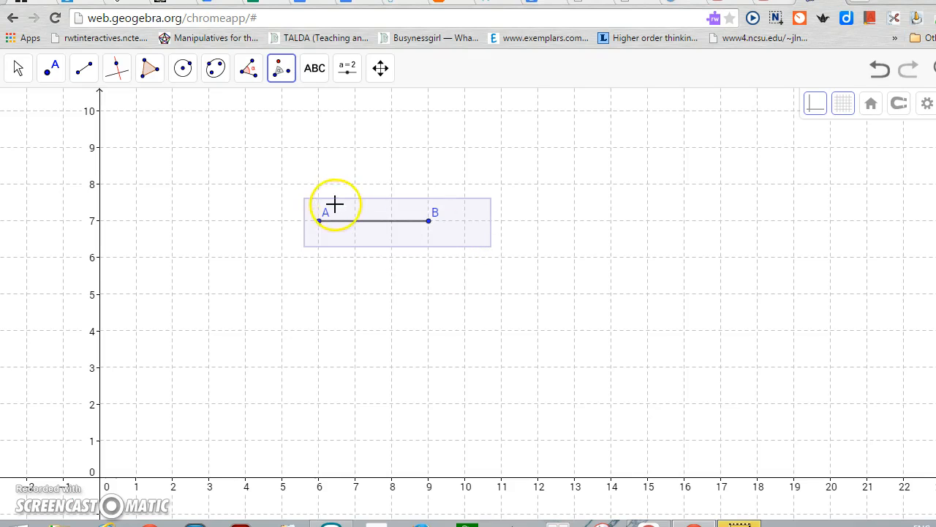
pyautogui.click(322, 222)
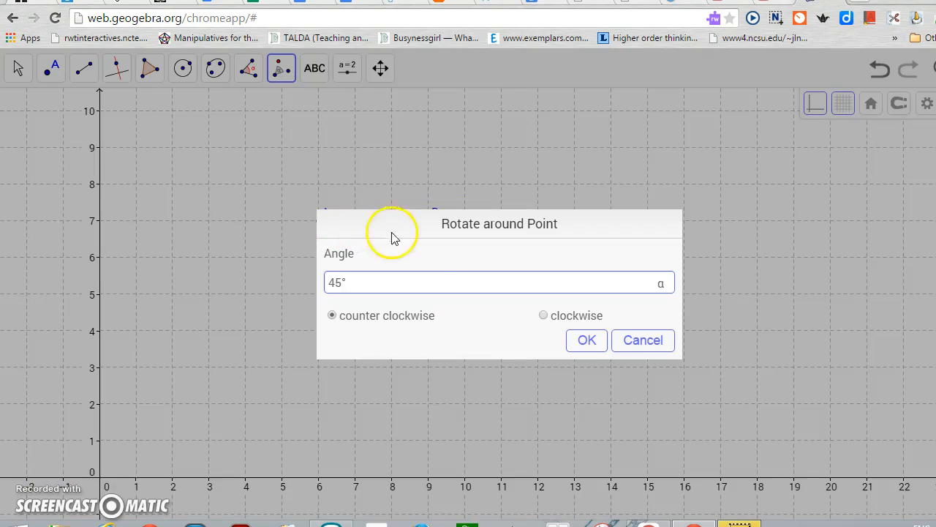
pyautogui.click(583, 341)
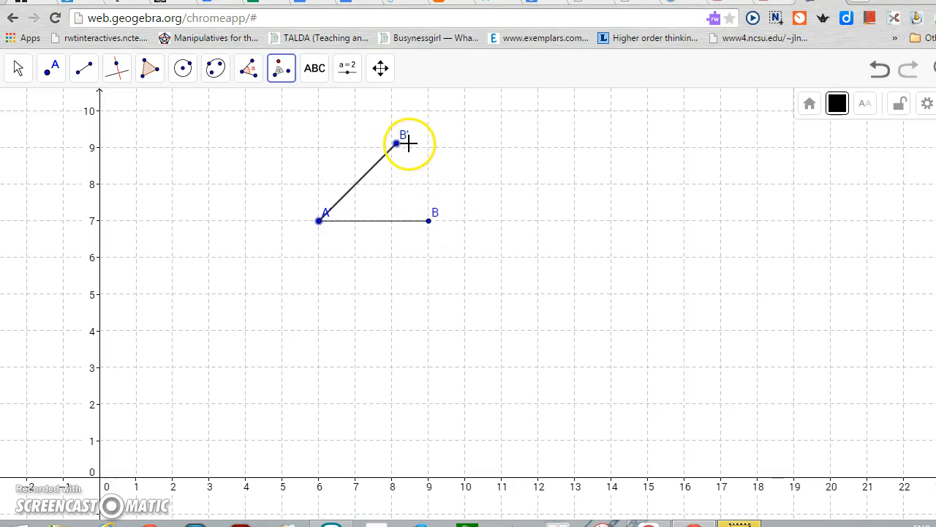
pyautogui.click(19, 73)
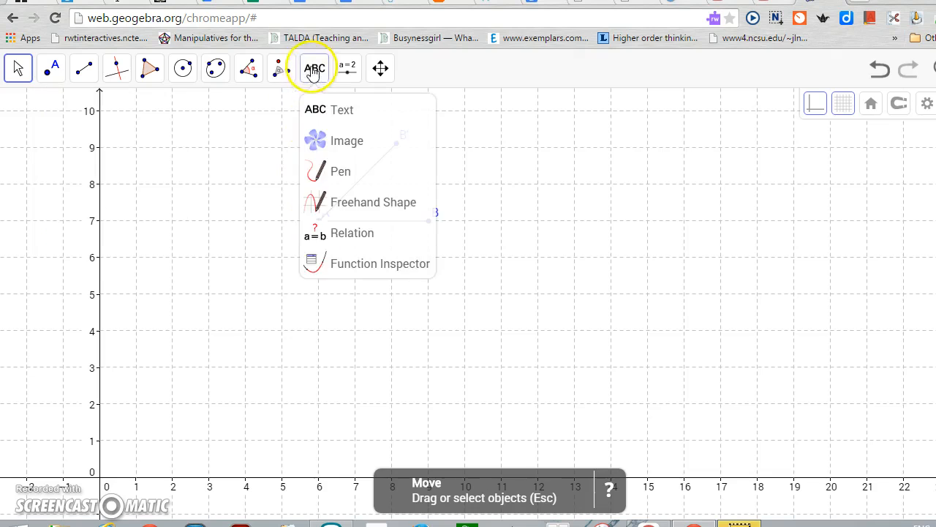
# Translate segment AB by the vector from point A to the rotated point B'
pyautogui.moveTo(280, 68)
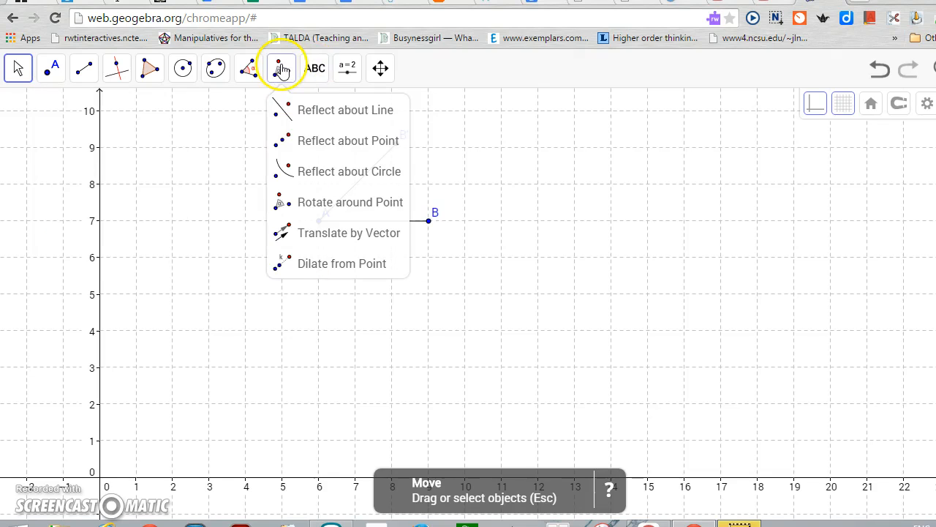
pyautogui.click(323, 233)
pyautogui.click(358, 225)
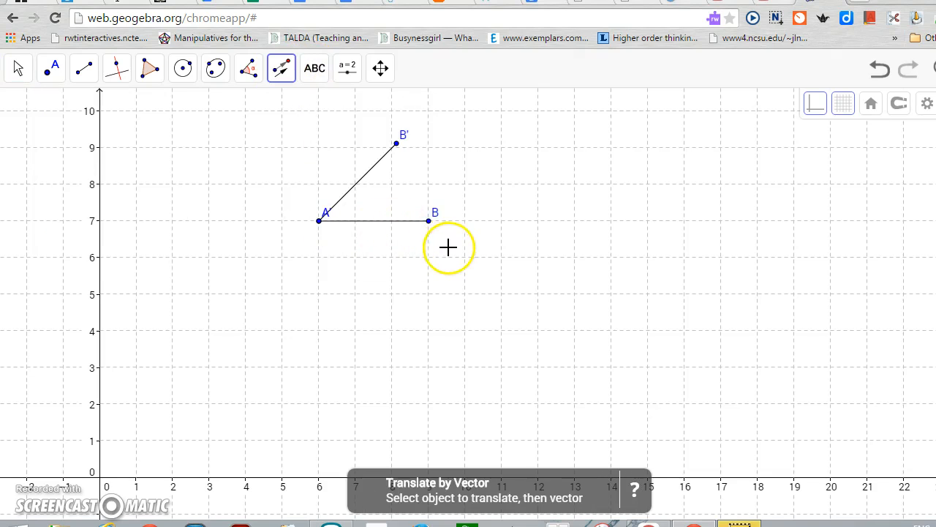
pyautogui.moveTo(439, 230); pyautogui.dragTo(395, 145)
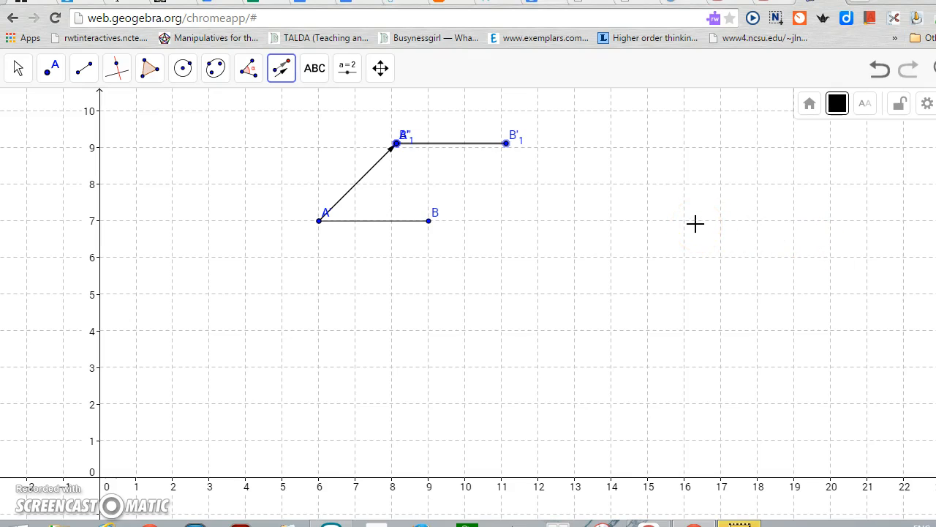
pyautogui.click(20, 72)
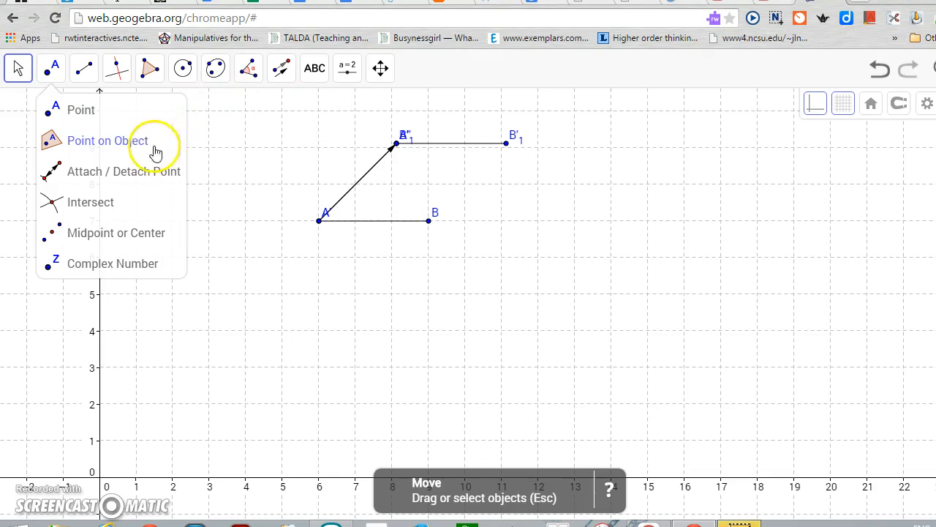
# Try to close the figure with a line through point B and the far endpoint of the translated segment
pyautogui.moveTo(87, 72)
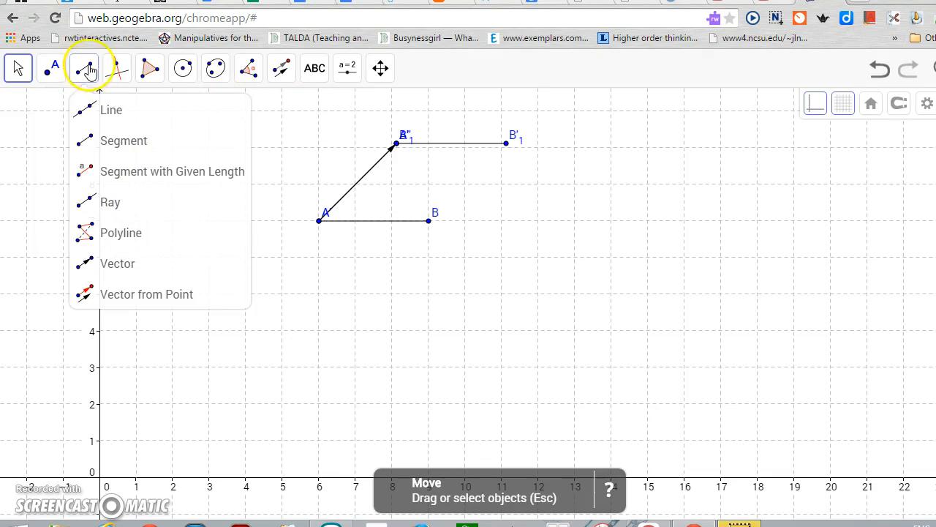
pyautogui.click(89, 111)
pyautogui.click(426, 221)
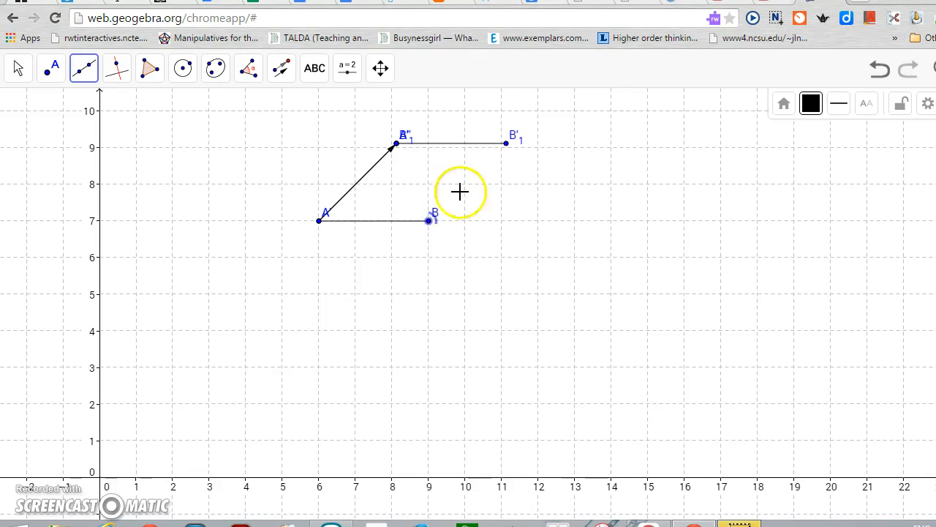
pyautogui.click(505, 143)
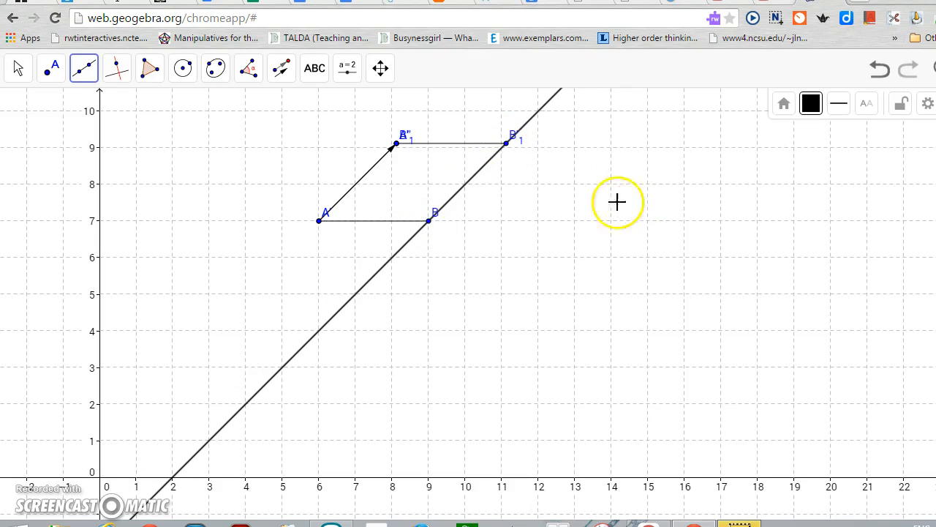
pyautogui.click(404, 209)
pyautogui.click(878, 68)
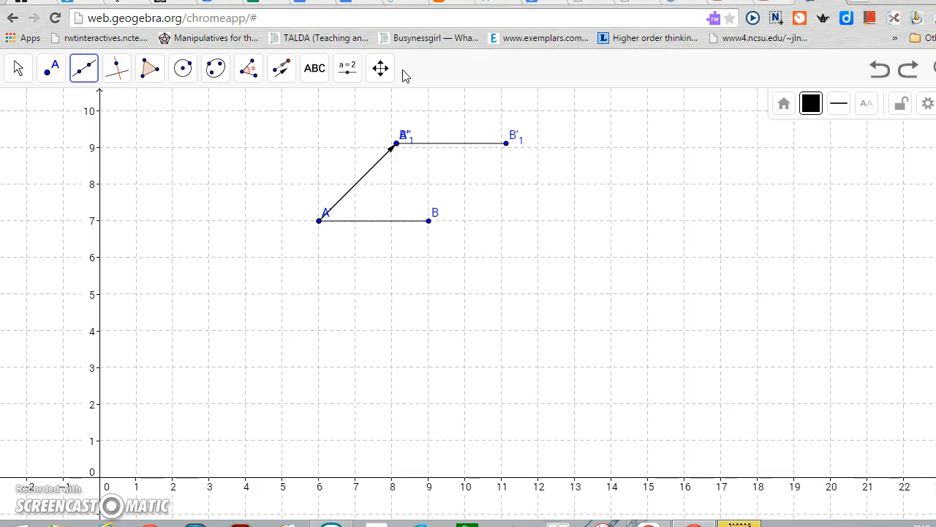
pyautogui.click(14, 73)
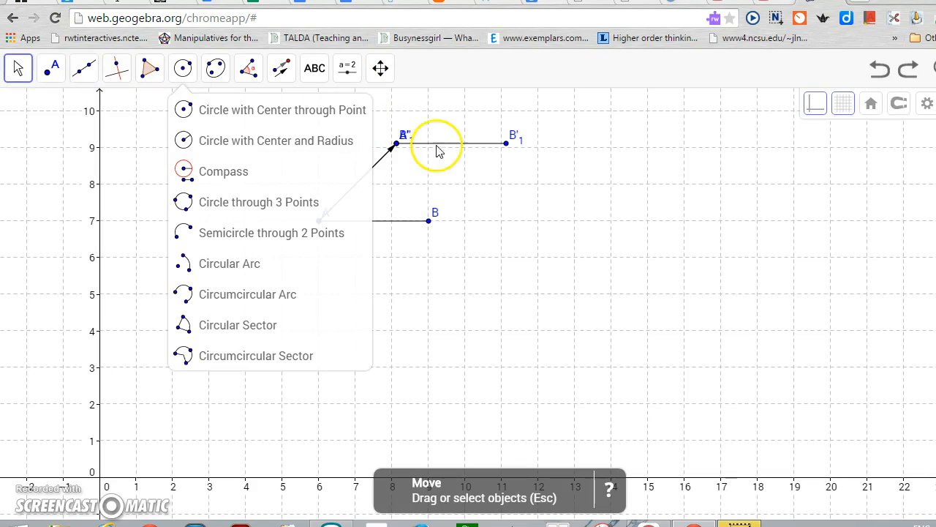
# Translate the slanted segment AB' by the vector from A to B to form the fourth side
pyautogui.moveTo(278, 69)
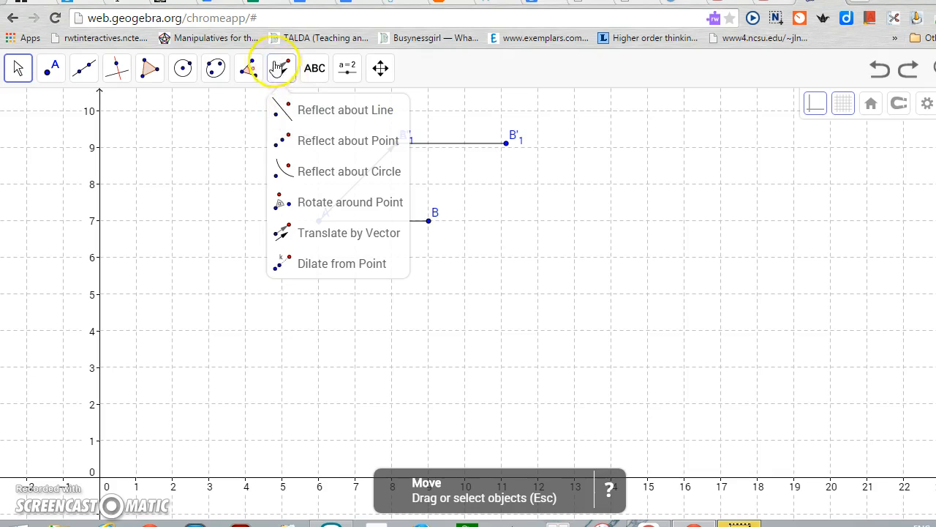
pyautogui.click(340, 228)
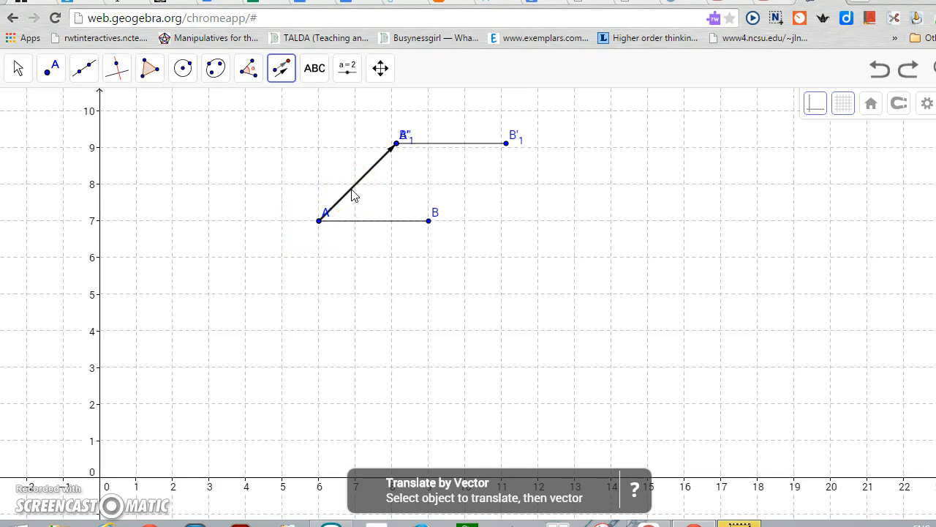
pyautogui.click(319, 222)
pyautogui.click(430, 222)
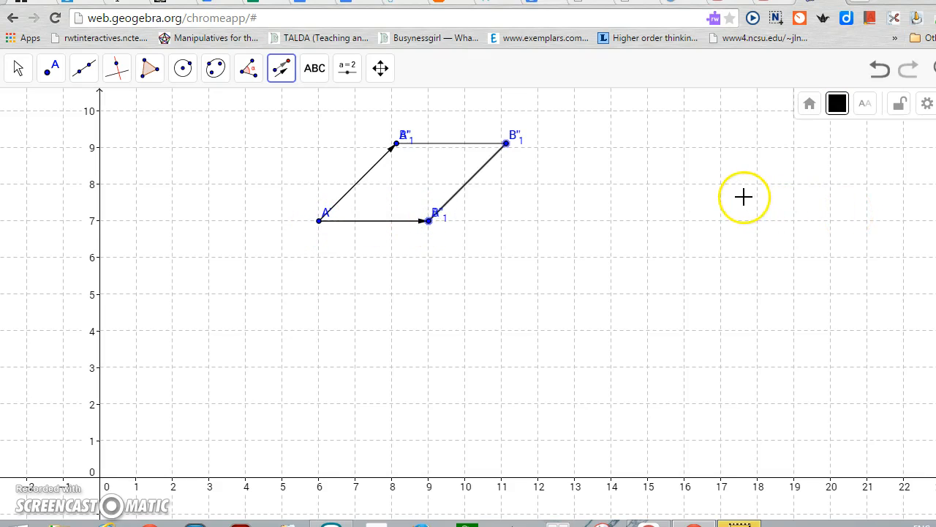
pyautogui.click(18, 71)
# Rename the rotated point B' at the slanted side's upper end as B
pyautogui.moveTo(50, 71)
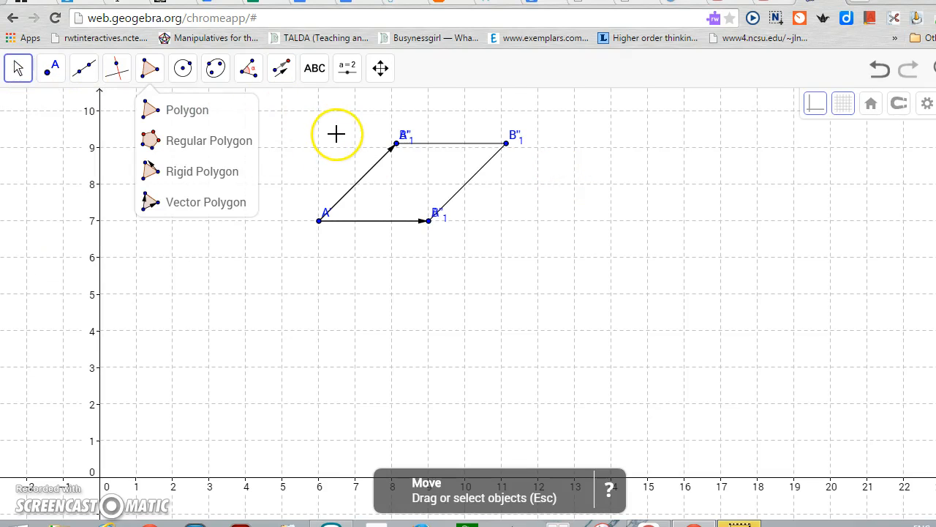
pyautogui.click(405, 136)
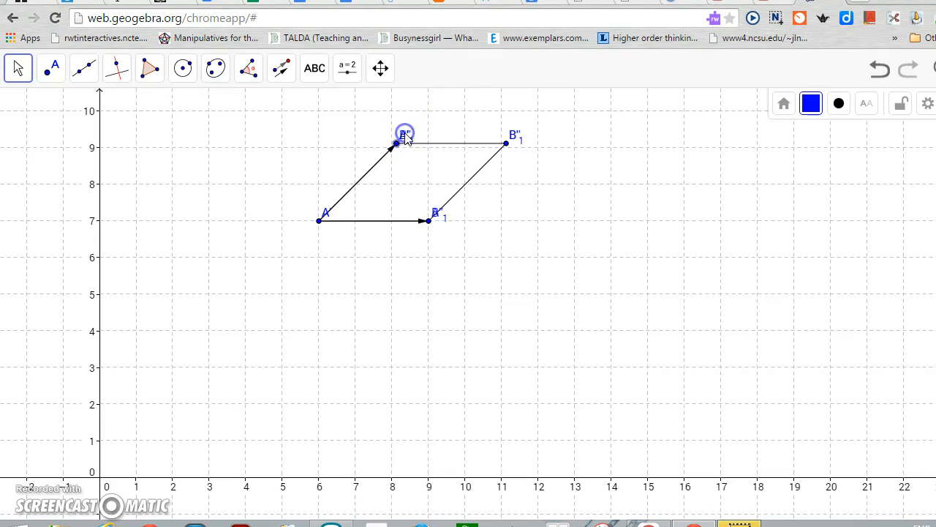
pyautogui.rightClick(405, 137)
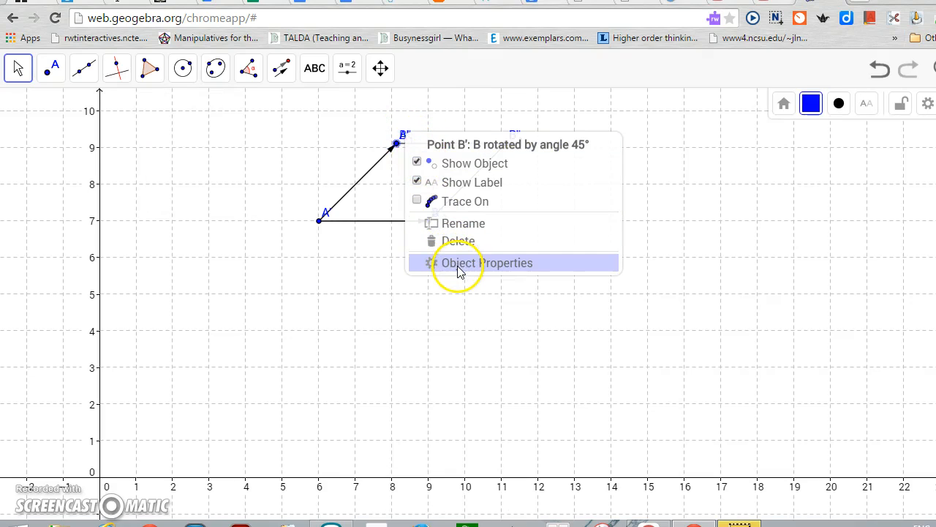
pyautogui.click(442, 224)
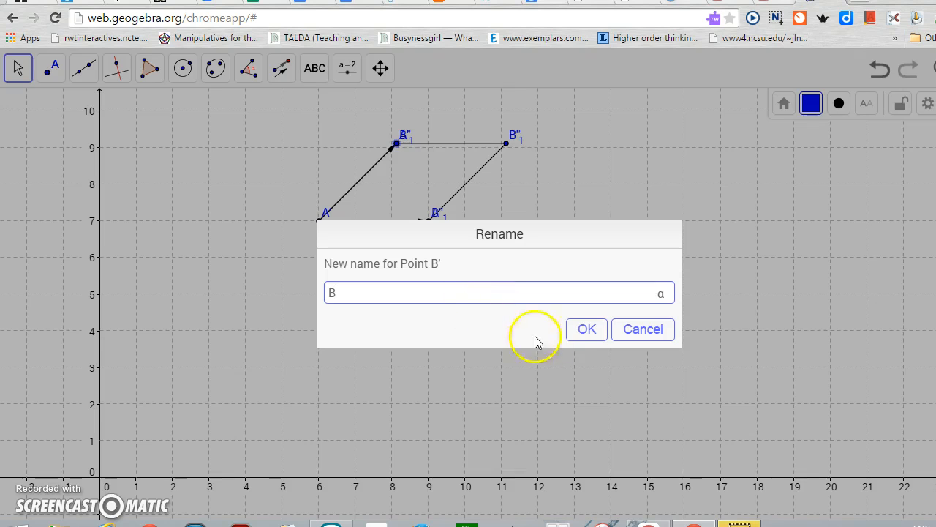
pyautogui.click(587, 330)
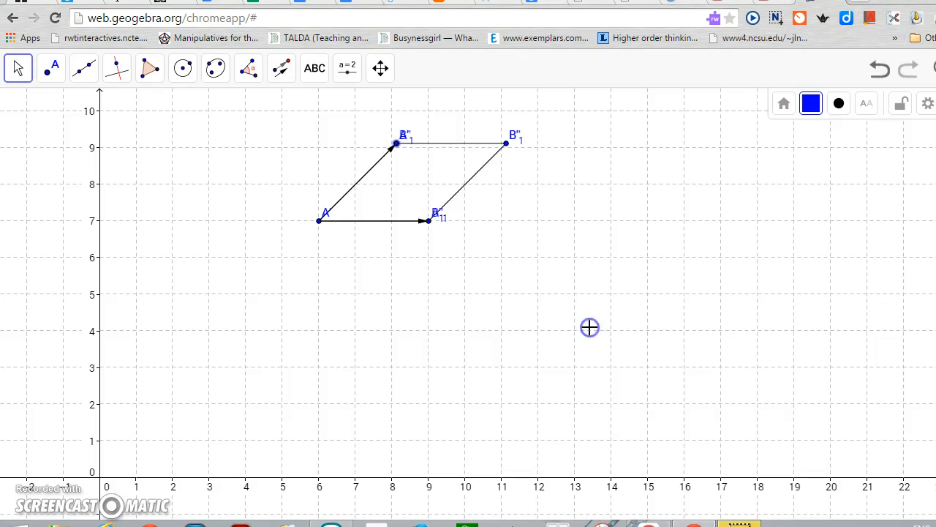
# Hide the overlapping labels of rotated point B at the upper left vertex and point B₁ at the lower right vertex
pyautogui.rightClick(400, 138)
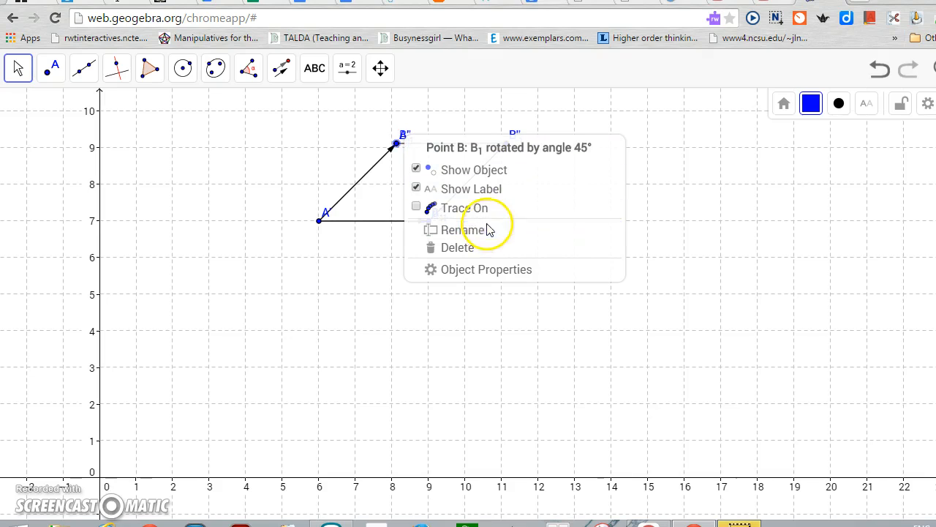
pyautogui.click(477, 189)
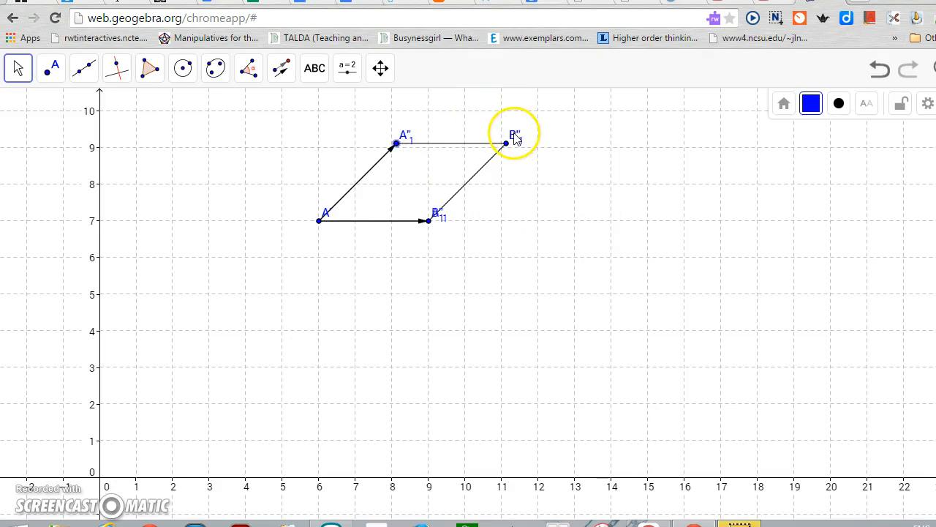
pyautogui.rightClick(437, 218)
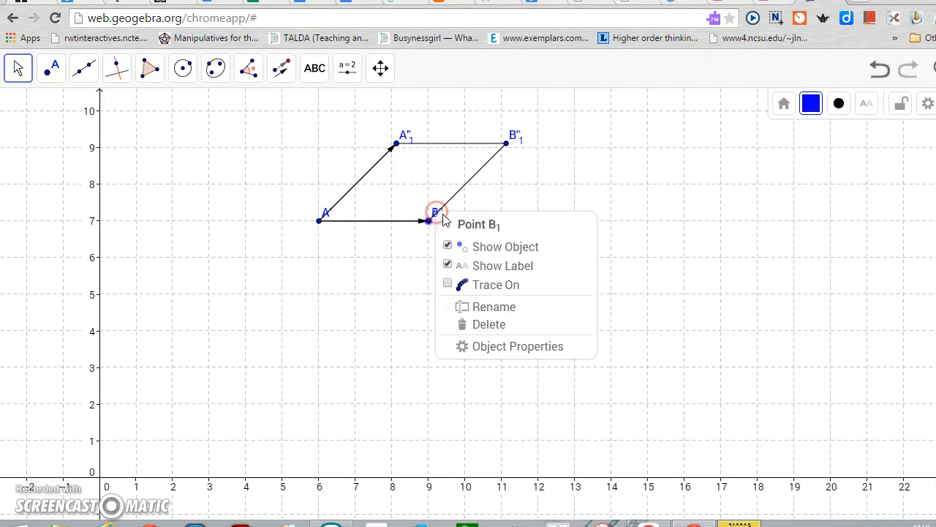
pyautogui.click(479, 266)
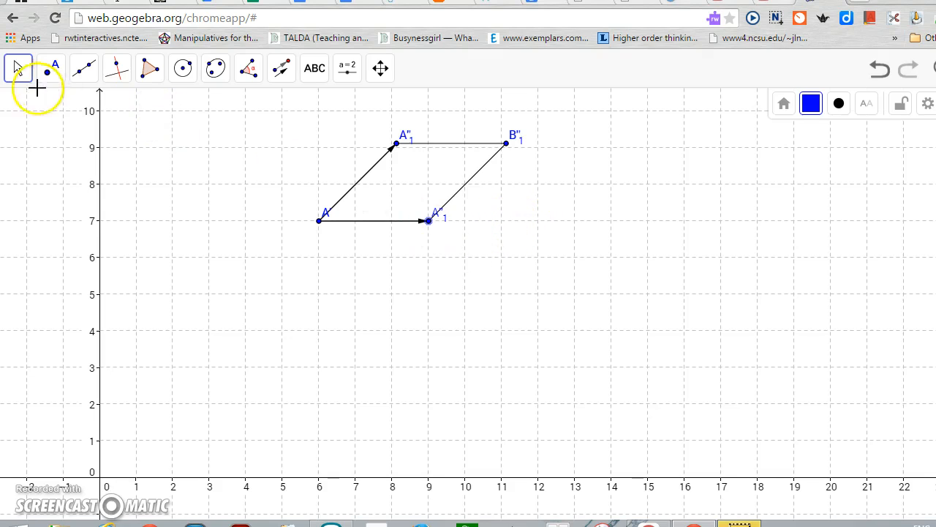
pyautogui.click(18, 68)
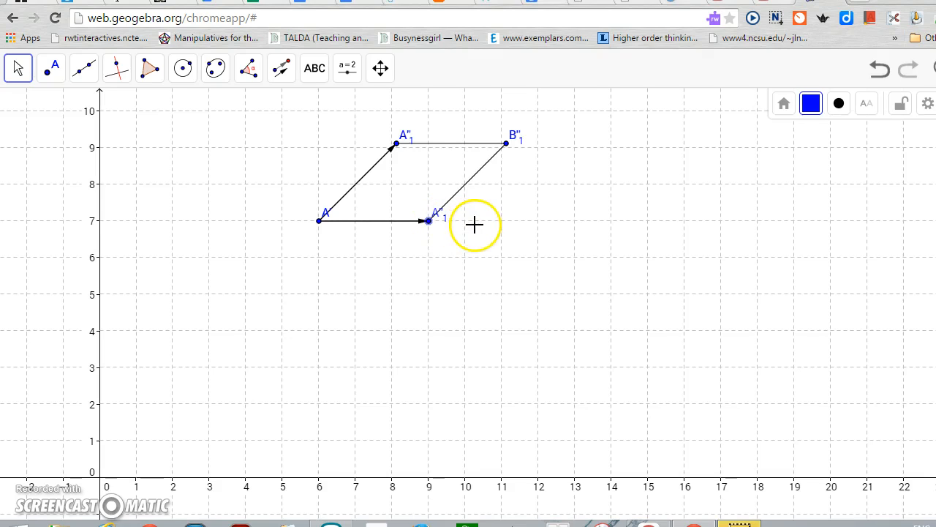
# Hide segment a' and vector u along the rhombus's slanted side through A
pyautogui.click(373, 174)
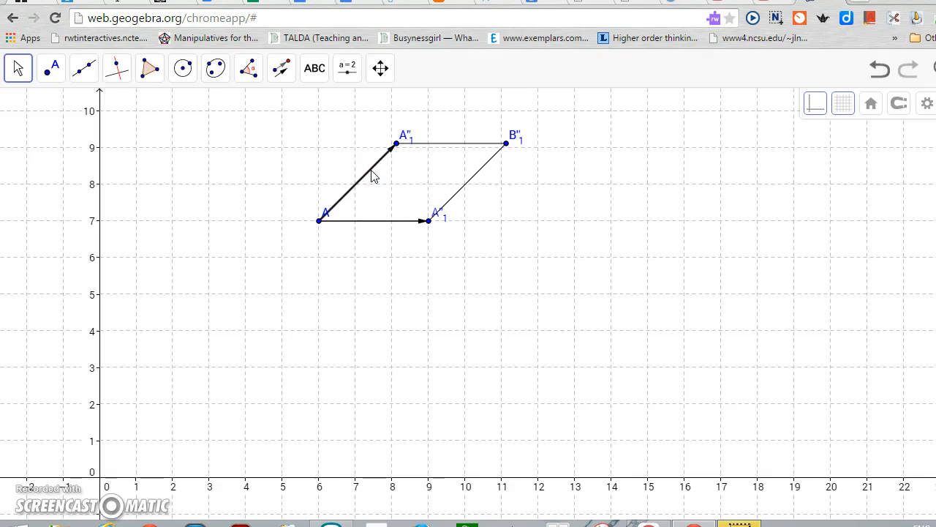
pyautogui.rightClick(370, 174)
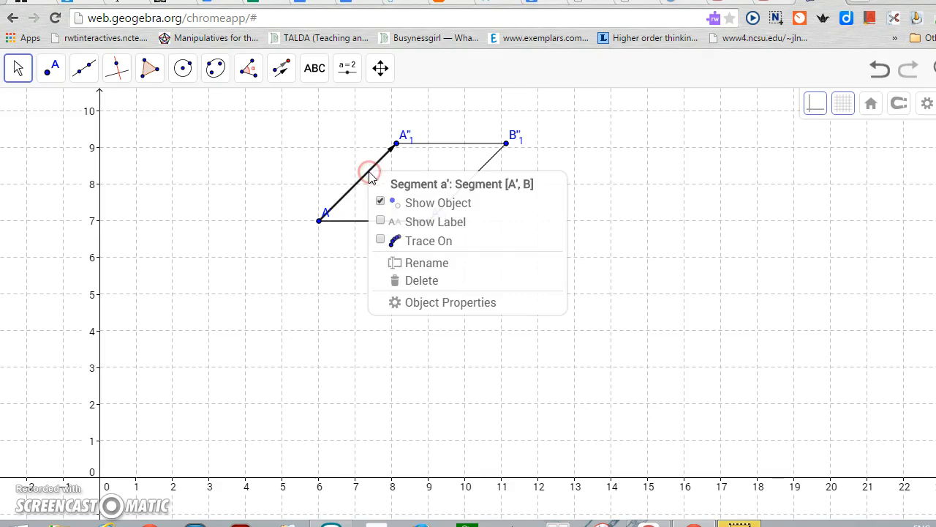
pyautogui.click(392, 204)
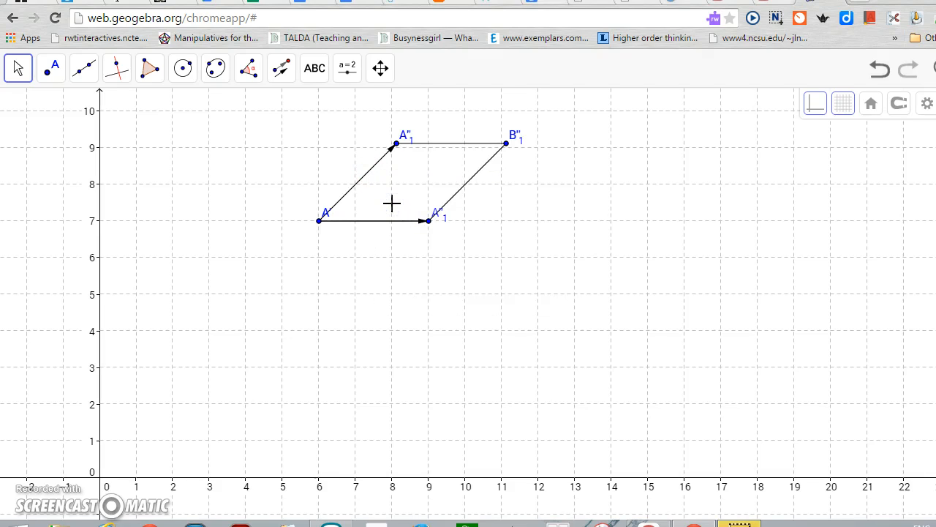
pyautogui.rightClick(361, 180)
pyautogui.click(362, 178)
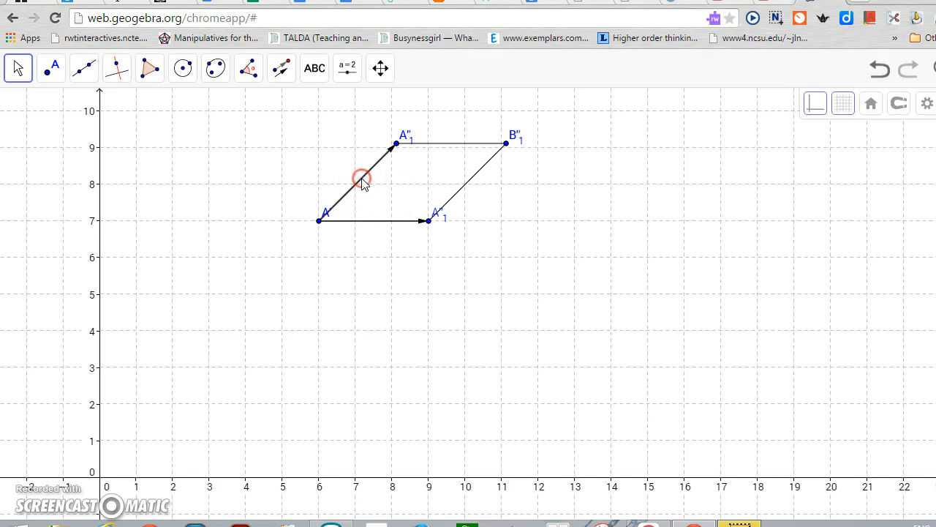
pyautogui.rightClick(362, 180)
pyautogui.click(380, 207)
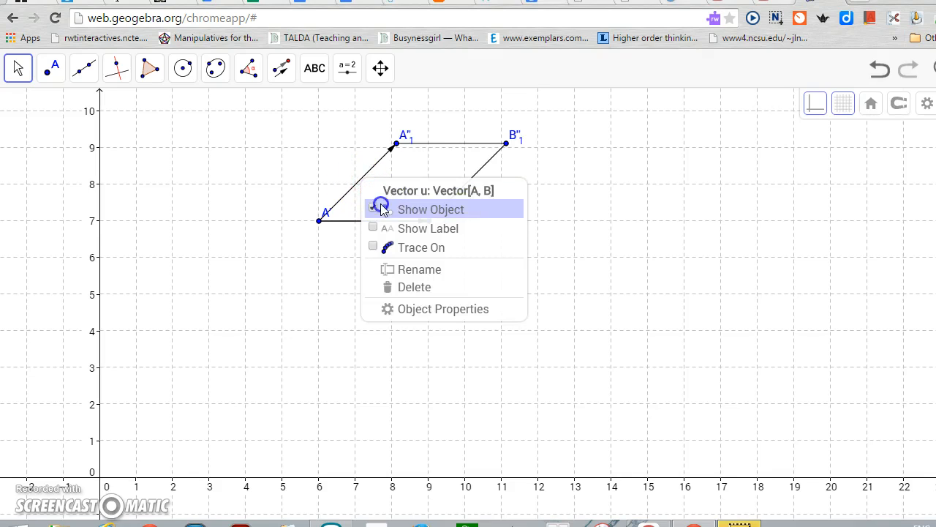
# Redraw the slanted side as a plain segment from A to the upper left vertex
pyautogui.click(84, 68)
pyautogui.click(123, 138)
pyautogui.click(319, 221)
pyautogui.click(396, 143)
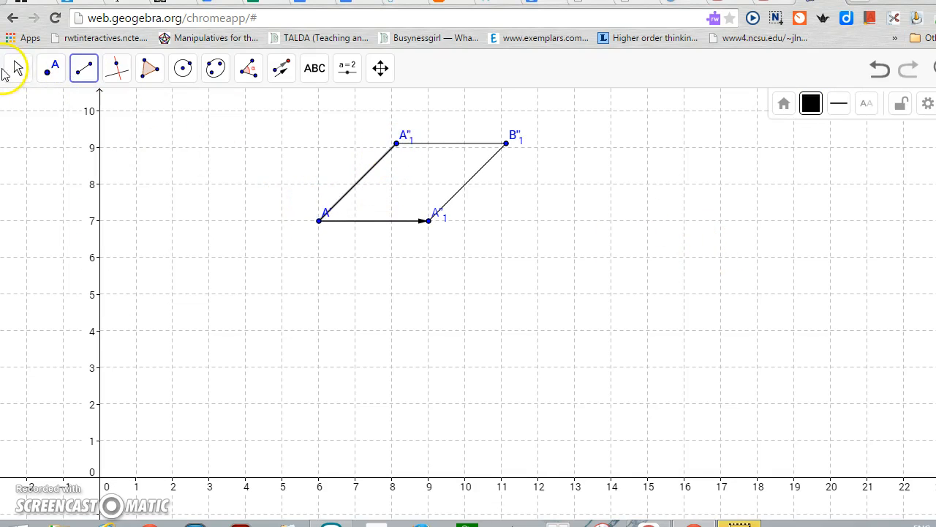
# Hide segment a and vector v along the rhombus's bottom side
pyautogui.click(16, 68)
pyautogui.click(369, 257)
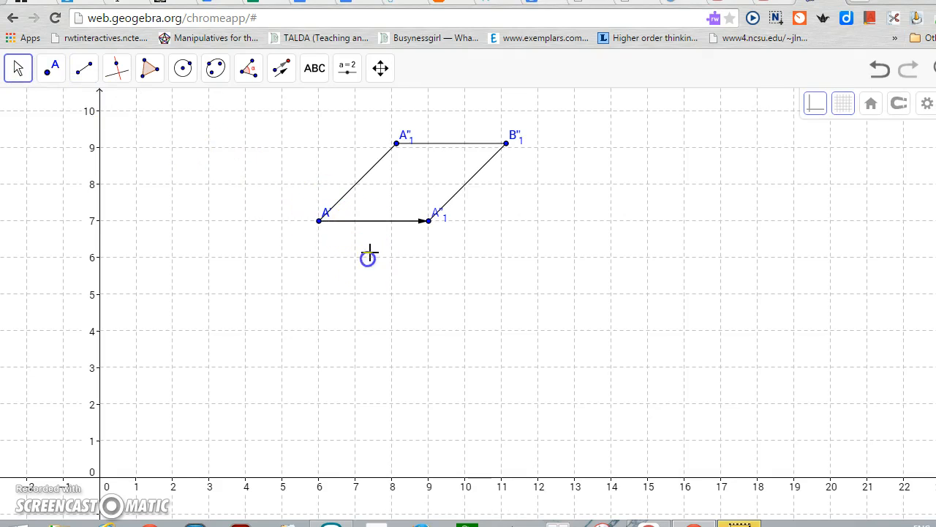
pyautogui.click(379, 223)
pyautogui.rightClick(379, 222)
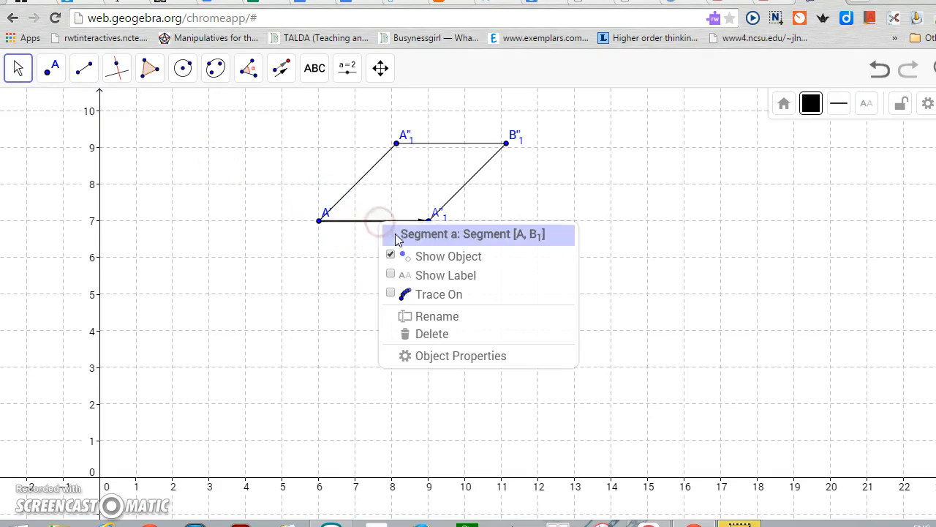
pyautogui.click(387, 251)
pyautogui.rightClick(379, 224)
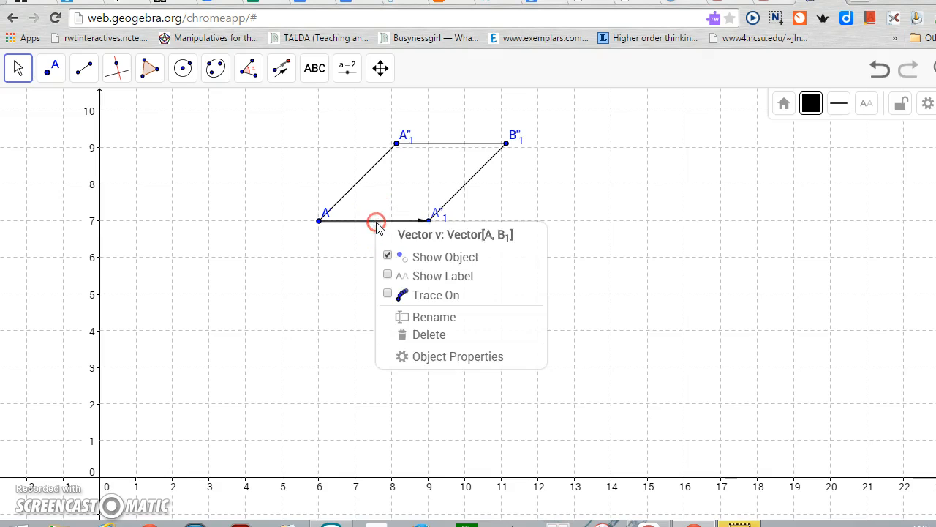
pyautogui.click(393, 246)
# Redraw the bottom side as a plain segment from A to the lower right vertex, undoing any stray point
pyautogui.click(86, 73)
pyautogui.click(129, 139)
pyautogui.click(319, 221)
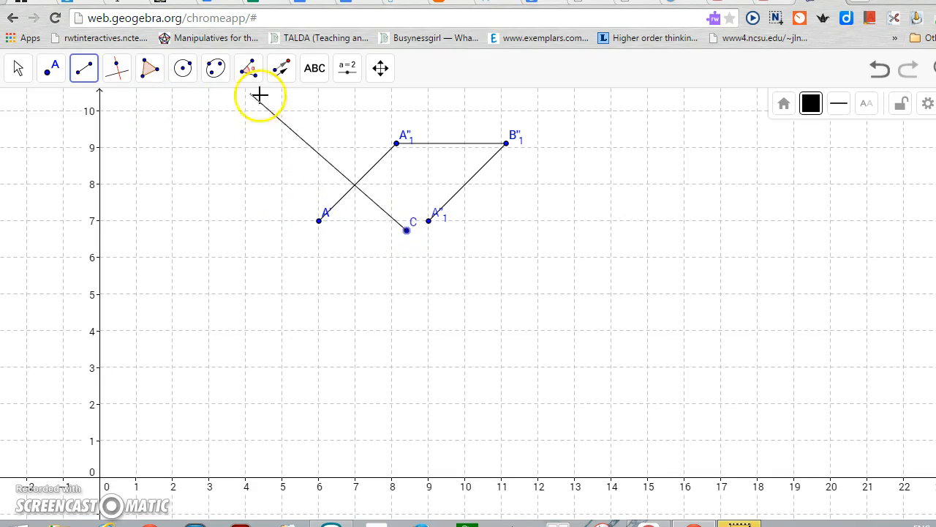
pyautogui.click(880, 68)
pyautogui.click(880, 69)
pyautogui.click(908, 71)
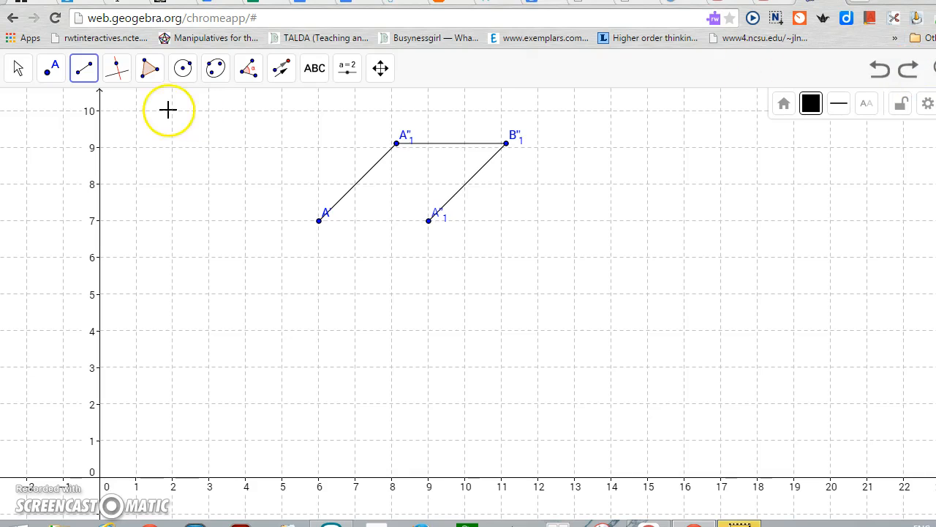
pyautogui.click(319, 221)
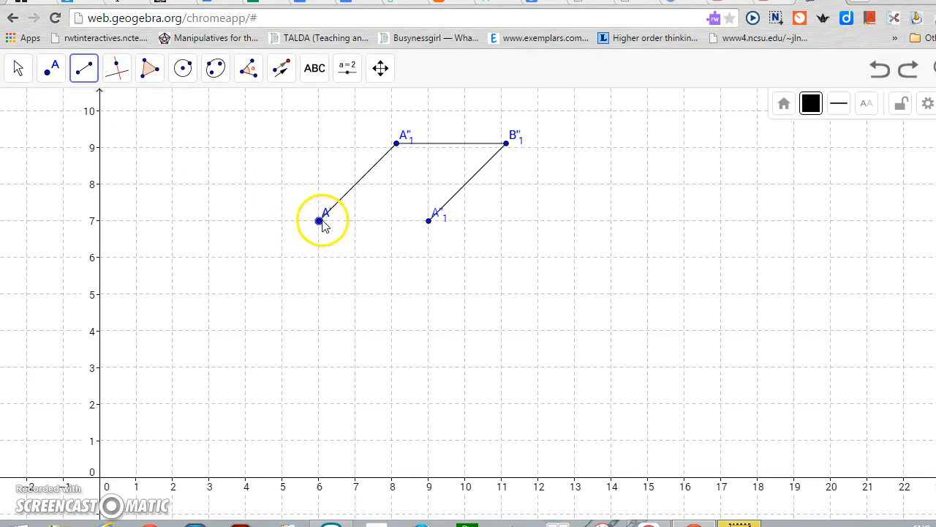
pyautogui.click(429, 221)
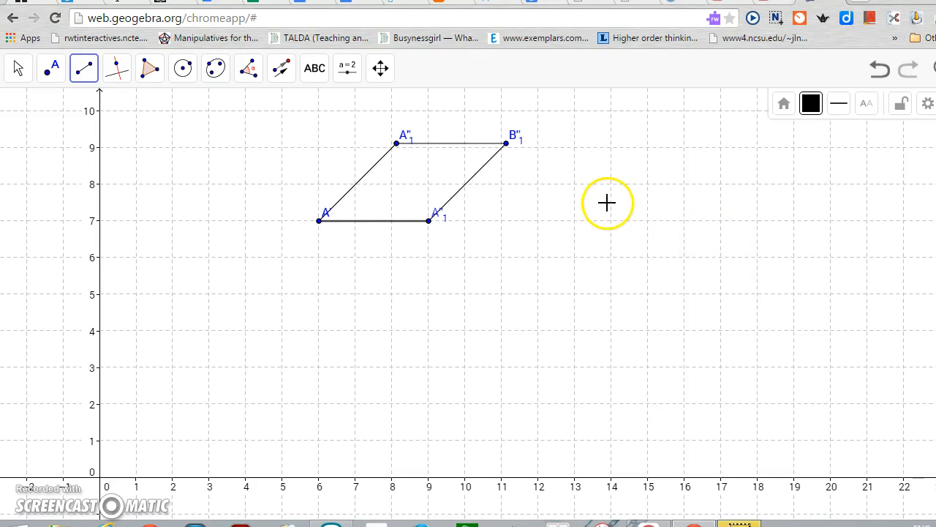
# Create a filled polygon through the rhombus's four vertices, starting and ending at A
pyautogui.click(152, 72)
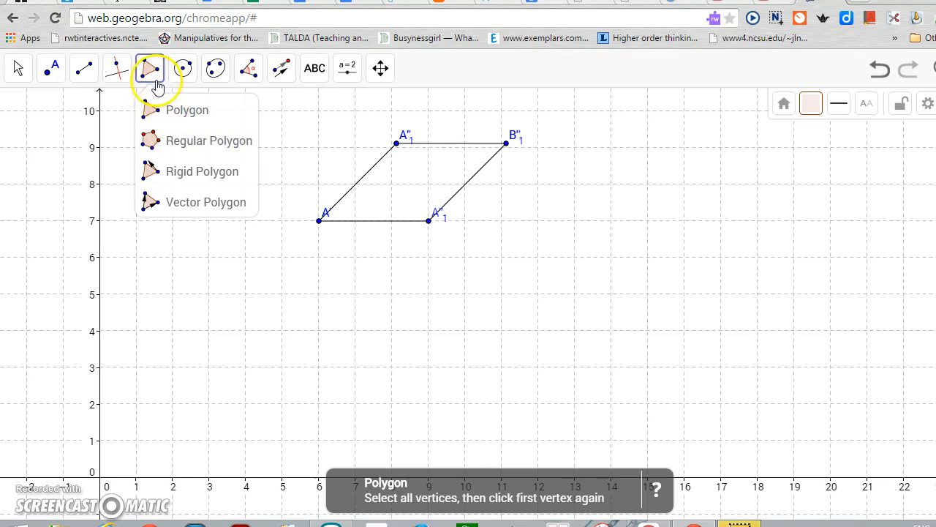
pyautogui.click(166, 110)
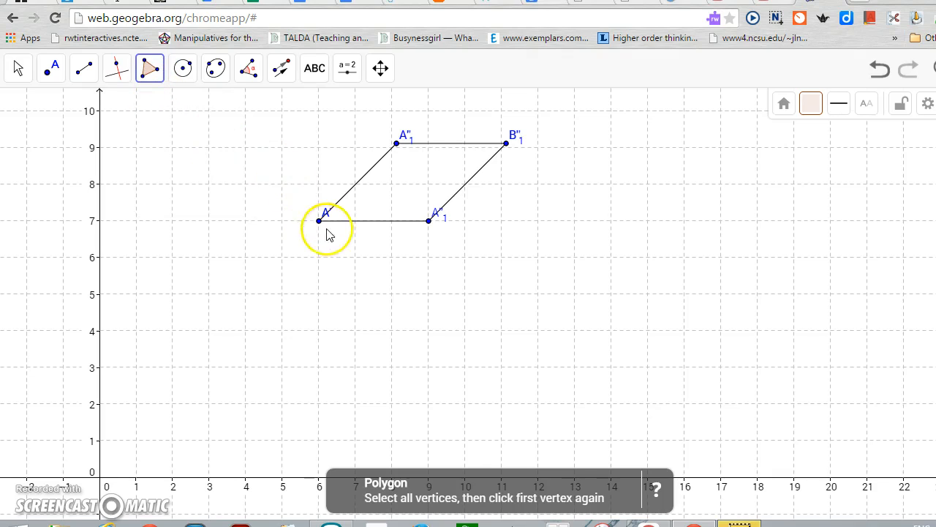
pyautogui.click(320, 220)
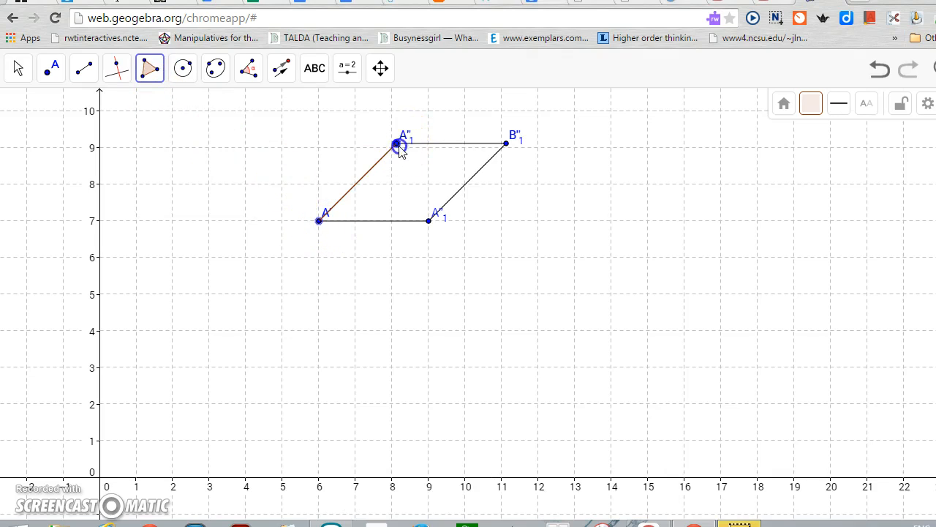
pyautogui.click(398, 144)
pyautogui.click(507, 144)
pyautogui.click(429, 221)
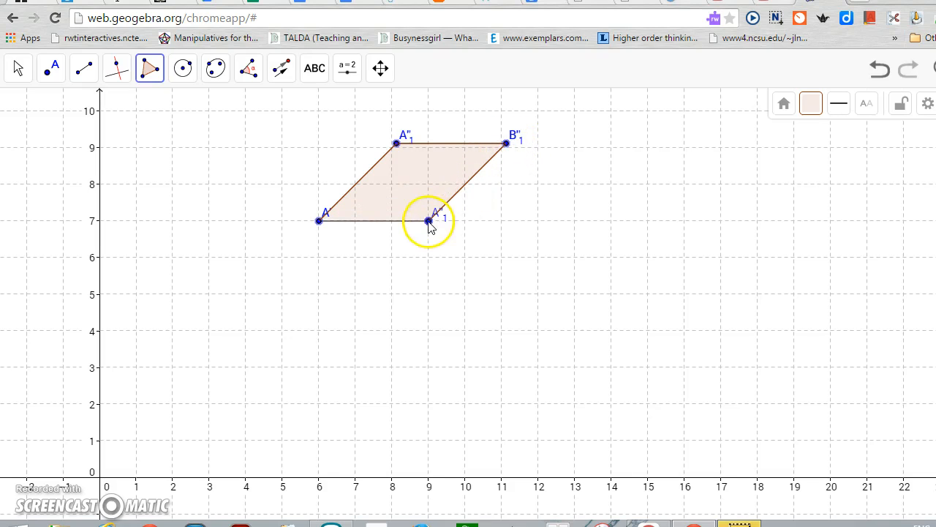
pyautogui.click(320, 221)
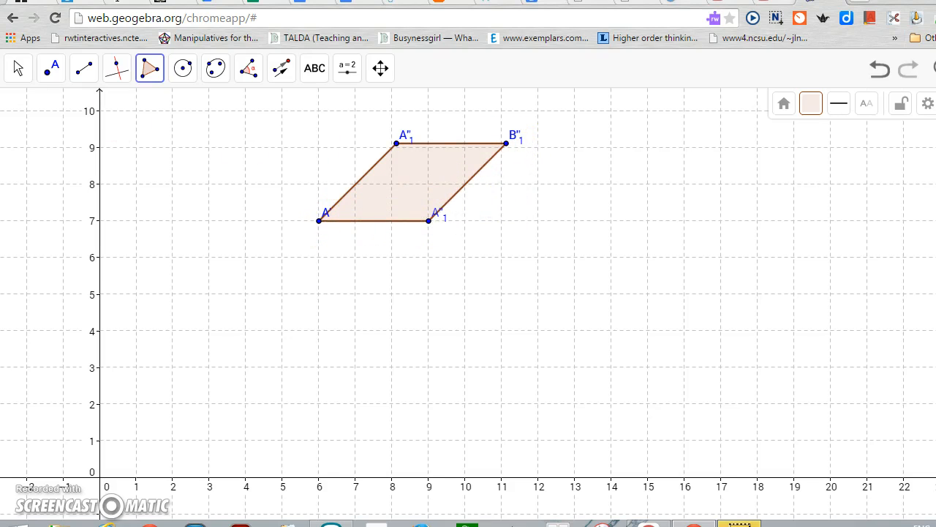
# Try to relabel the upper left vertex by reapplying the name B to the rotated point, and hide its label again
pyautogui.click(18, 69)
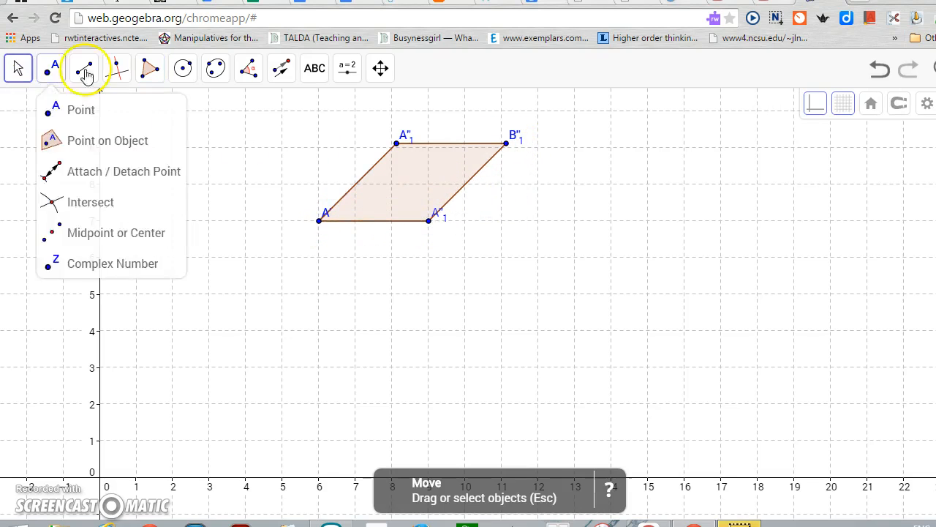
pyautogui.click(395, 143)
pyautogui.rightClick(396, 143)
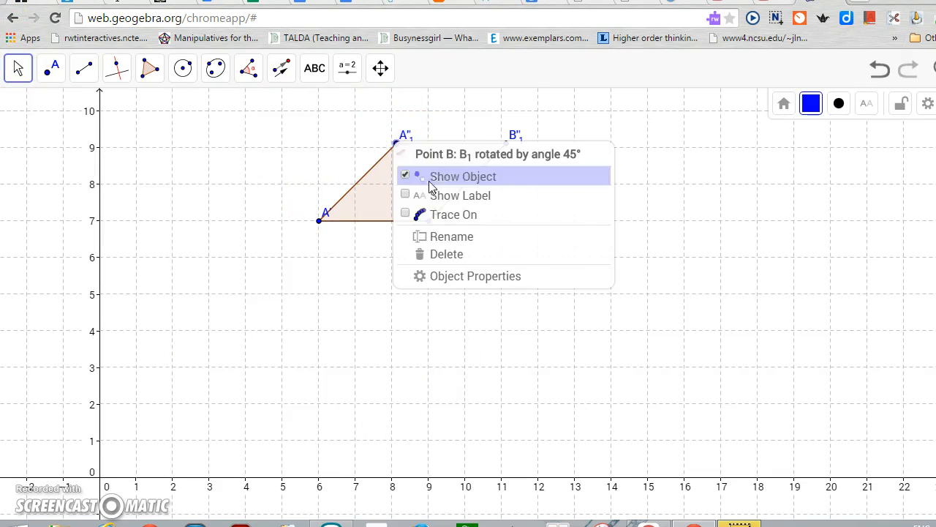
pyautogui.click(433, 236)
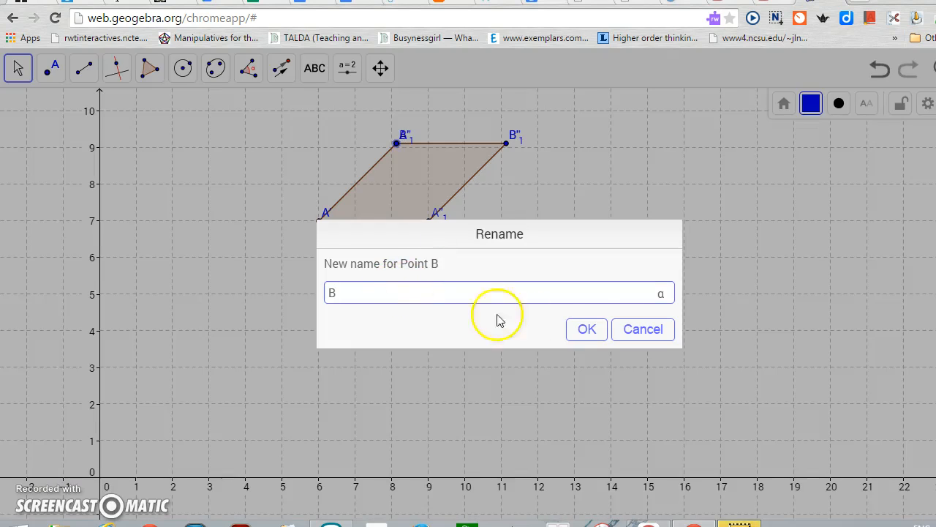
pyautogui.click(590, 329)
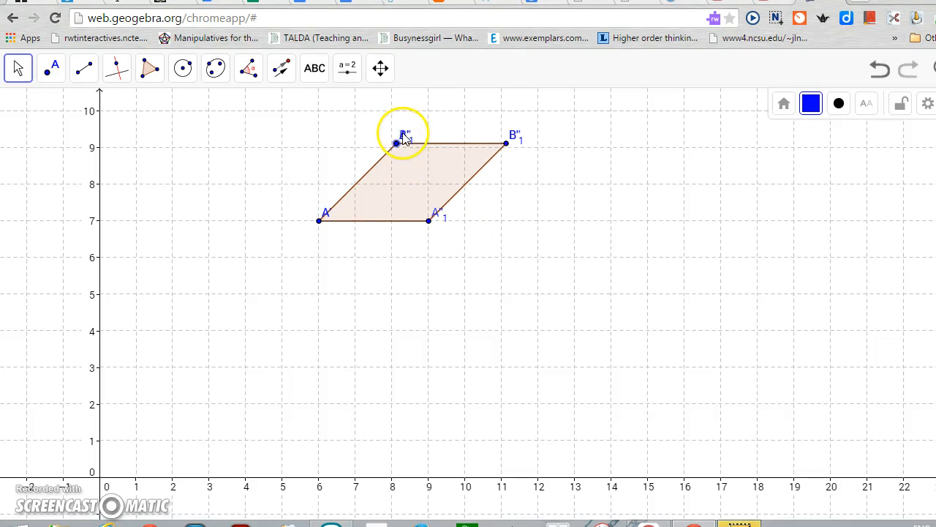
pyautogui.rightClick(407, 141)
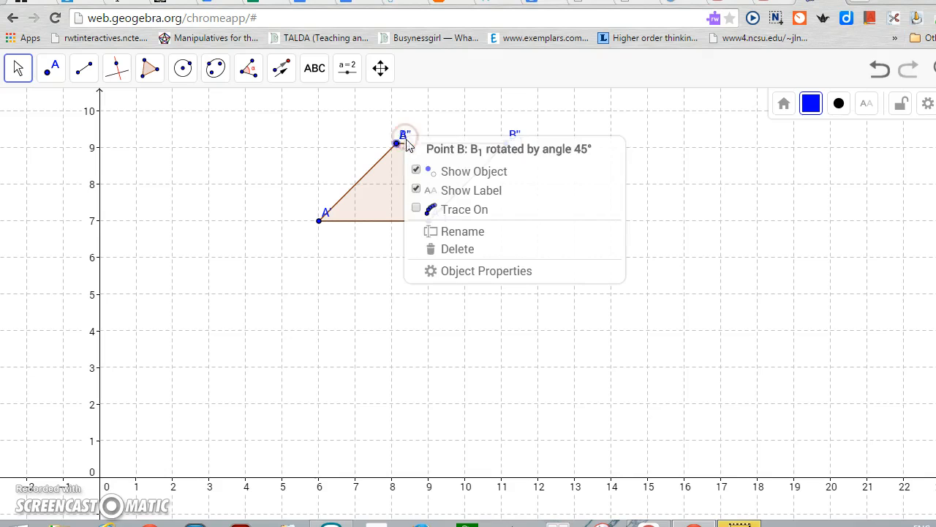
pyautogui.click(433, 191)
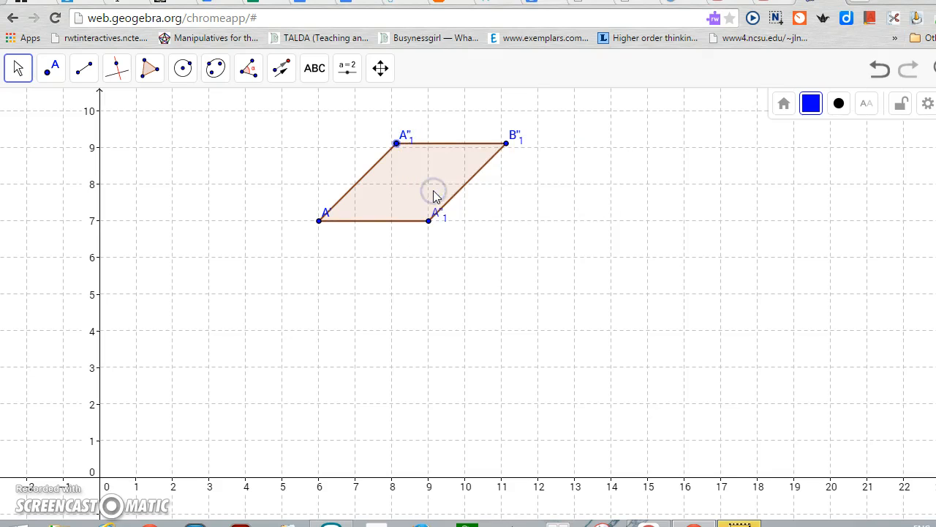
pyautogui.rightClick(400, 146)
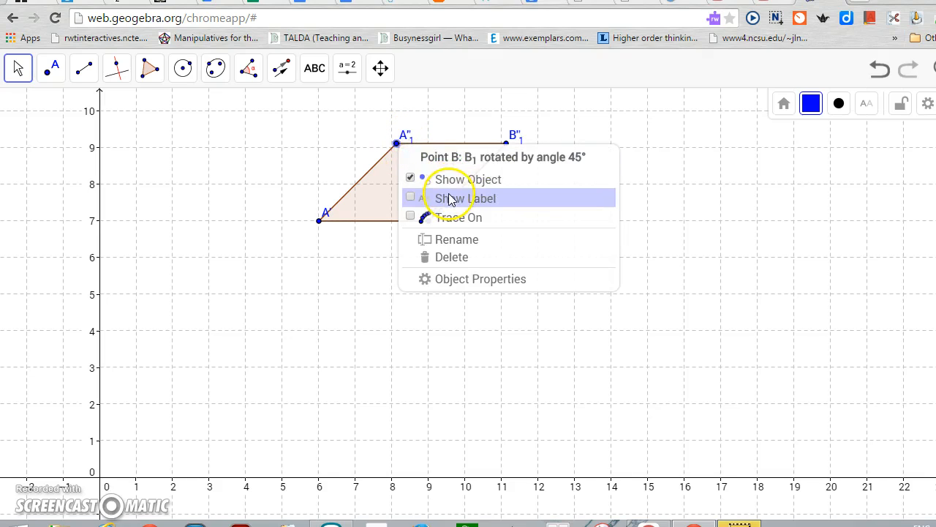
pyautogui.click(407, 136)
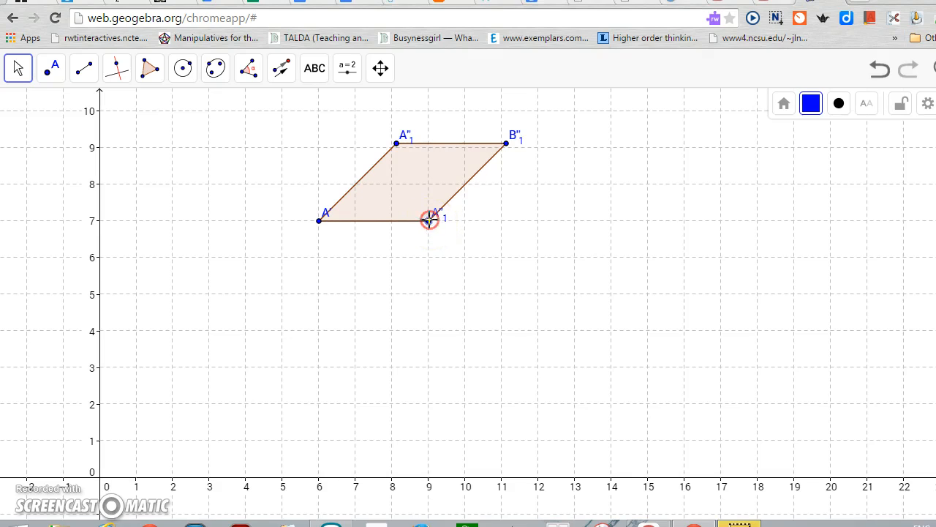
pyautogui.rightClick(437, 215)
pyautogui.rightClick(430, 222)
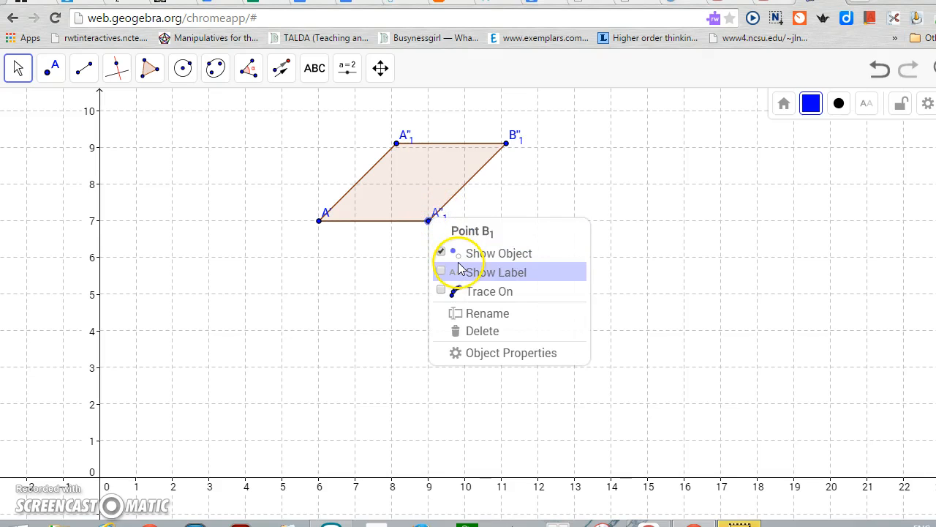
pyautogui.click(454, 313)
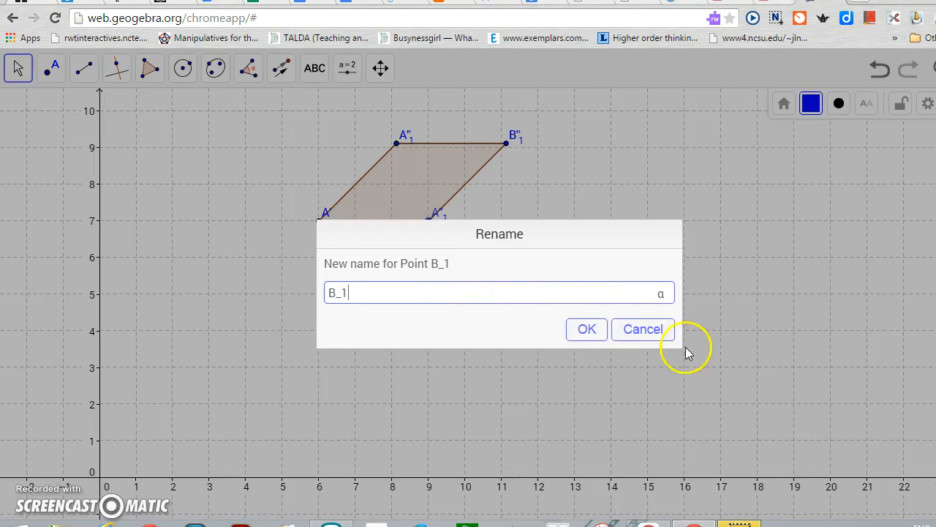
pyautogui.click(667, 331)
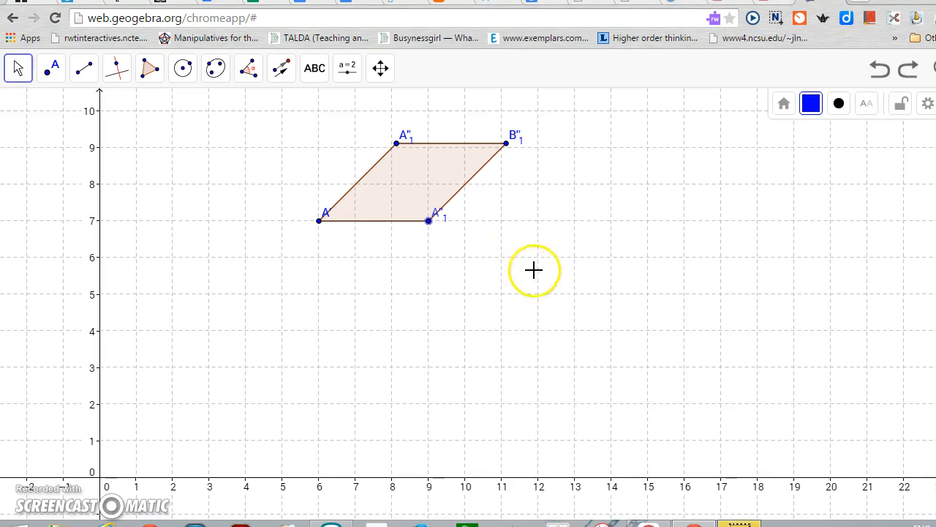
# Stretch the rhombus by moving vertex A horizontally to (3, 7)
pyautogui.moveTo(319, 223); pyautogui.dragTo(211, 222)
pyautogui.click(387, 76)
pyautogui.moveTo(335, 137); pyautogui.dragTo(371, 147)
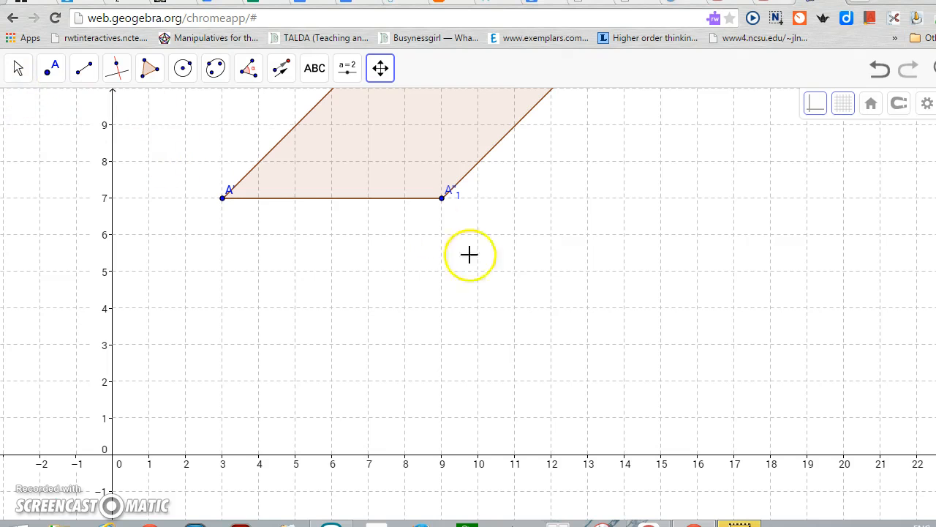
# Draw the short diagonal as a segment from the rhombus's upper left vertex to its lower right vertex
pyautogui.moveTo(525, 341); pyautogui.dragTo(518, 390)
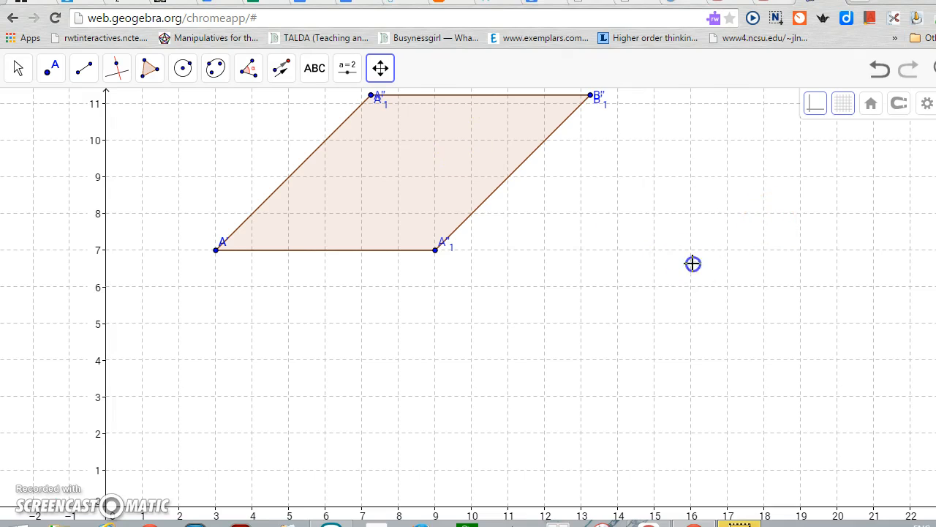
pyautogui.moveTo(693, 264); pyautogui.dragTo(690, 277)
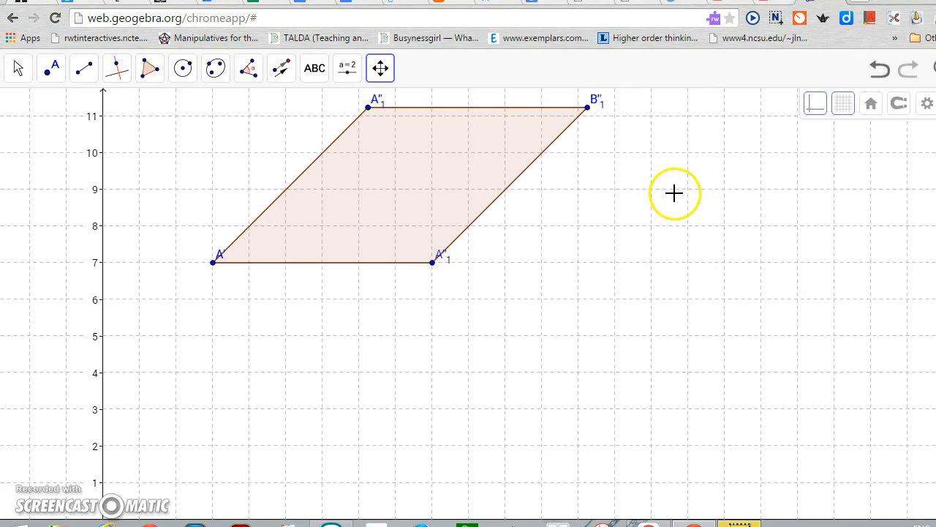
pyautogui.moveTo(667, 197); pyautogui.dragTo(722, 338)
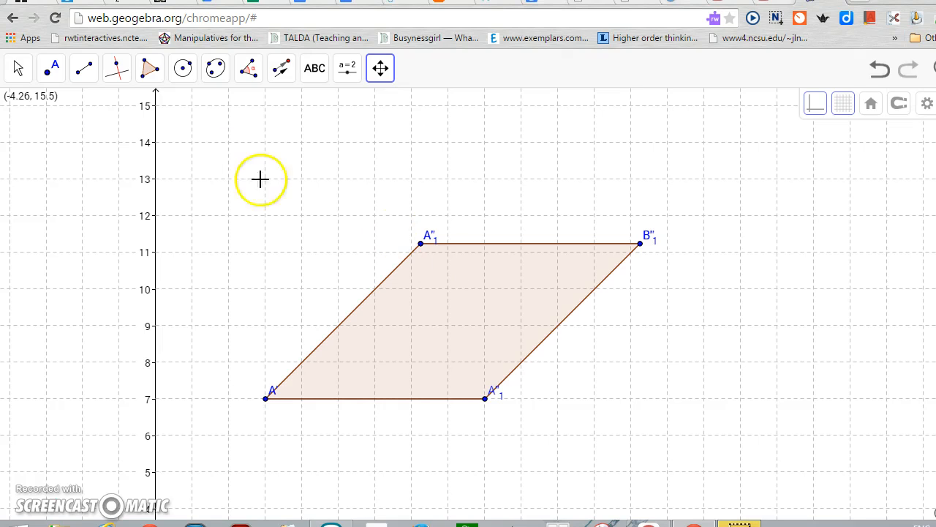
pyautogui.click(84, 68)
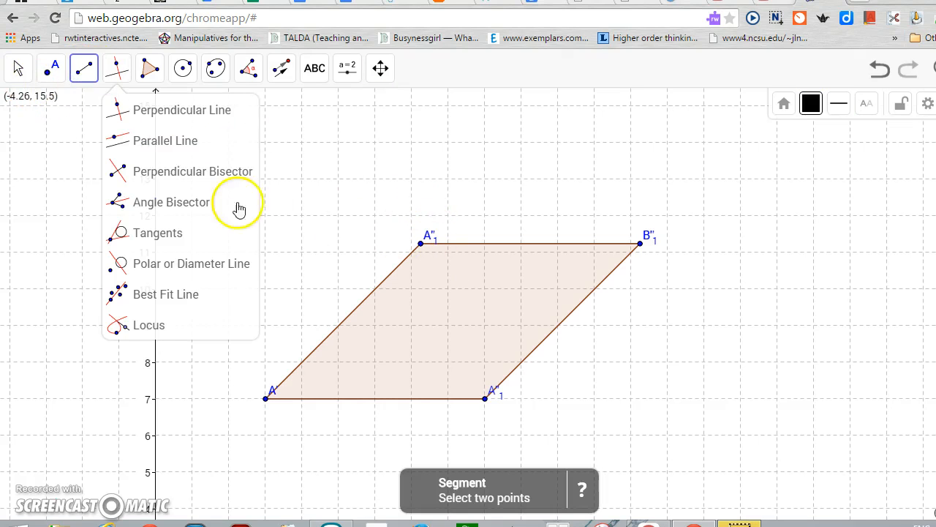
pyautogui.moveTo(79, 69)
pyautogui.click(73, 137)
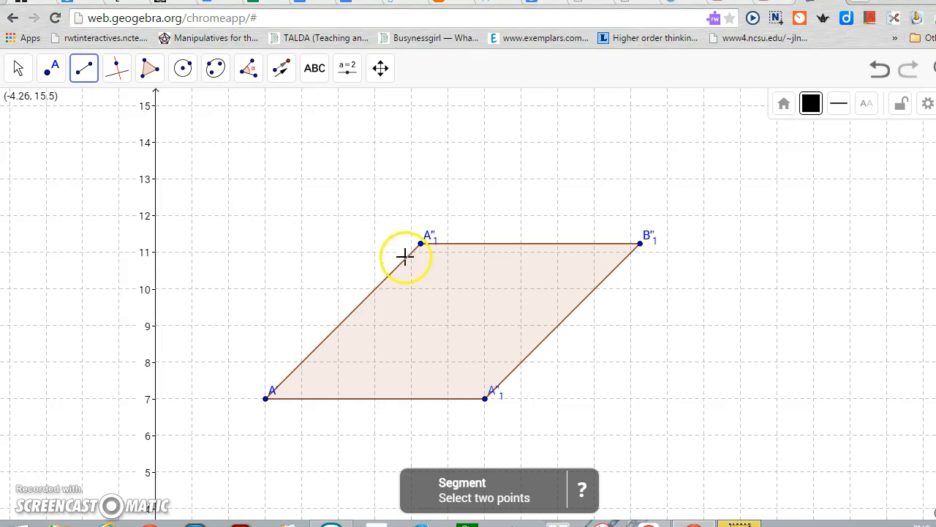
pyautogui.click(421, 243)
pyautogui.click(486, 399)
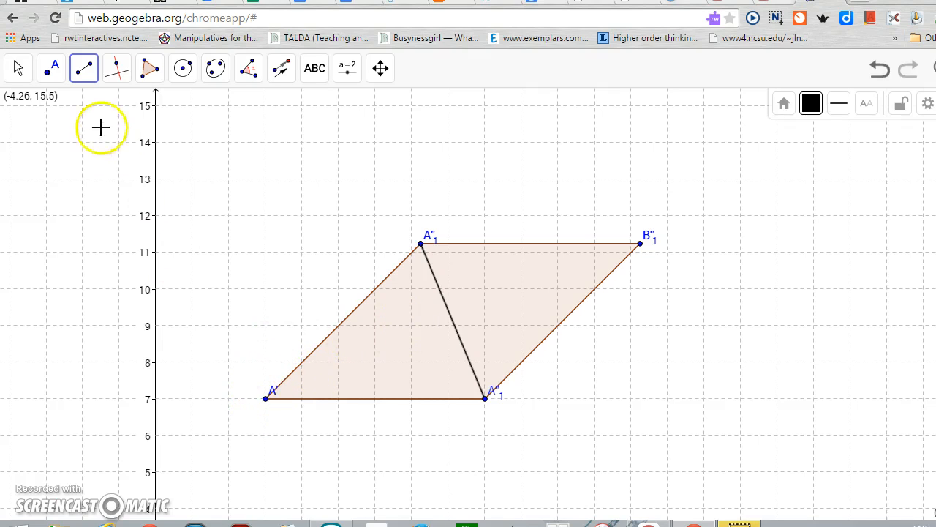
# Create a filled triangle polygon through A, the upper left vertex and the lower right vertex
pyautogui.click(149, 68)
pyautogui.click(167, 107)
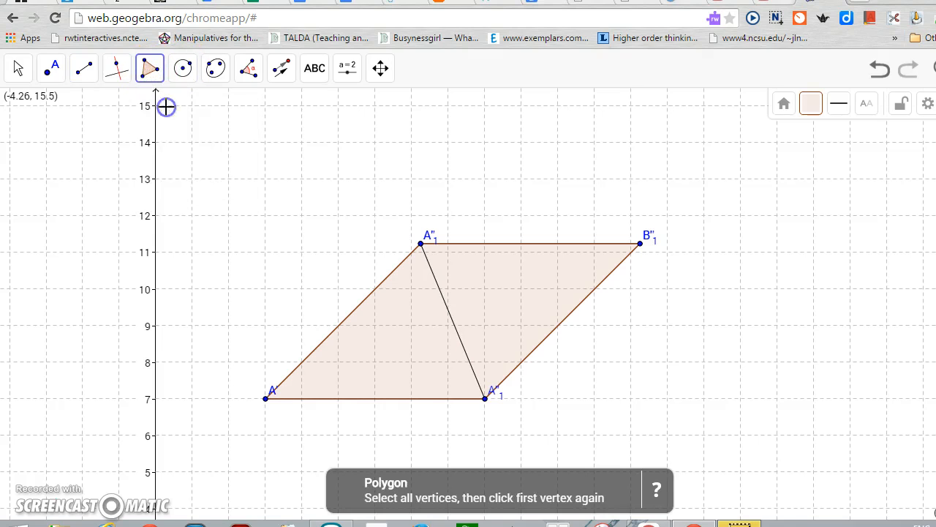
pyautogui.click(266, 398)
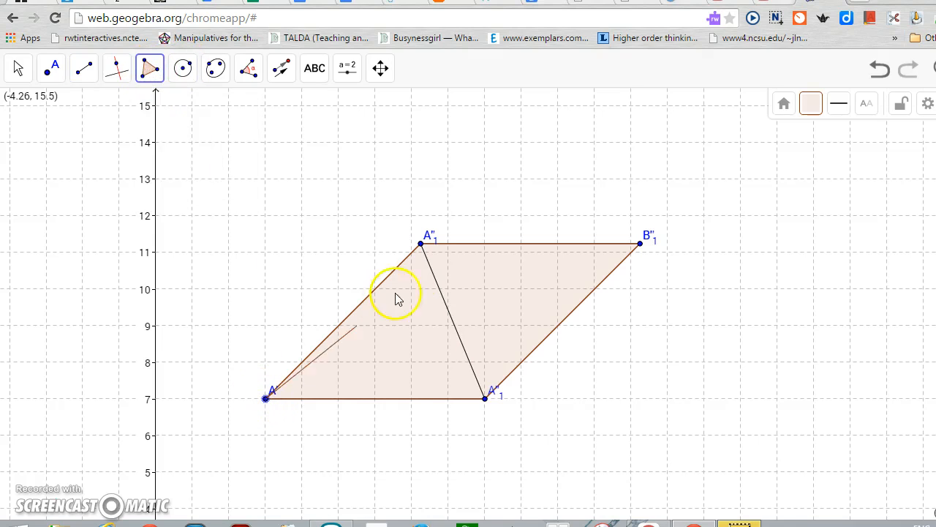
pyautogui.click(421, 242)
pyautogui.click(485, 398)
pyautogui.click(265, 398)
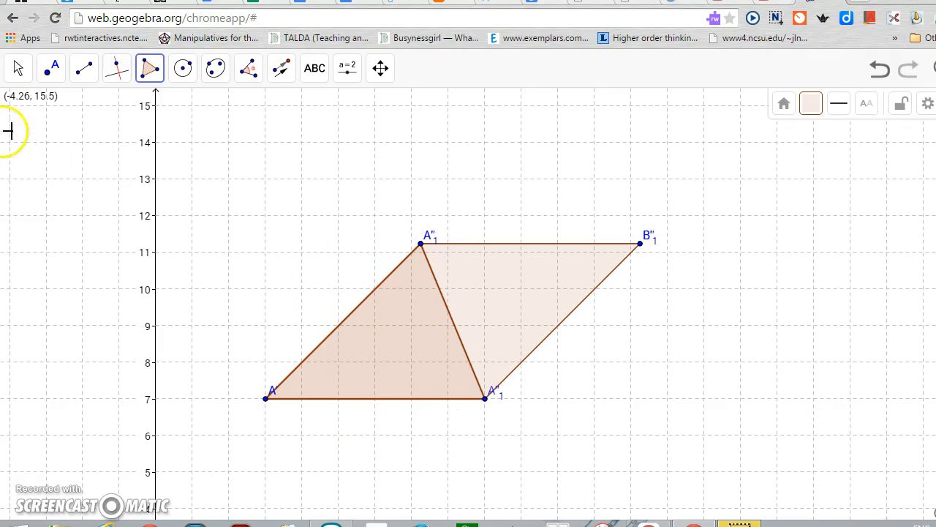
# Add length measurements to the rhombus's four sides and to its short diagonal with the Distance or Length tool
pyautogui.click(18, 68)
pyautogui.moveTo(248, 67)
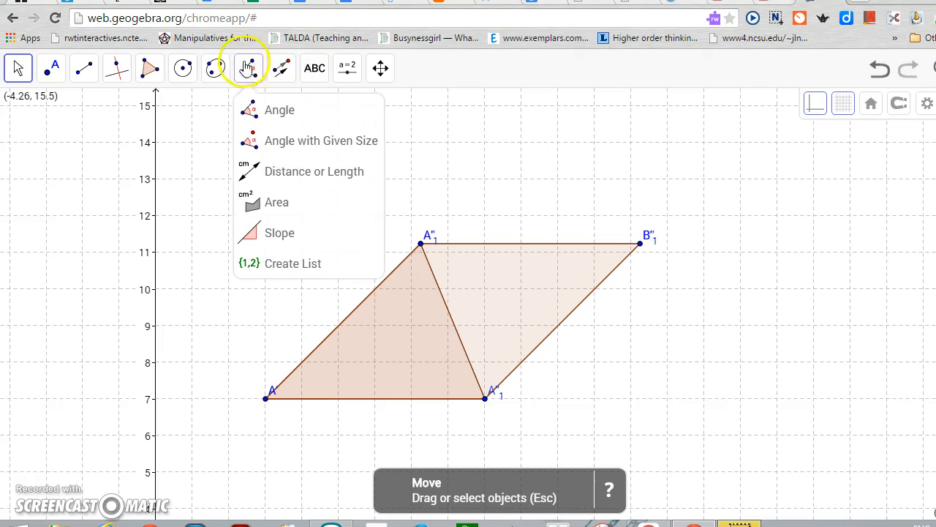
pyautogui.click(270, 173)
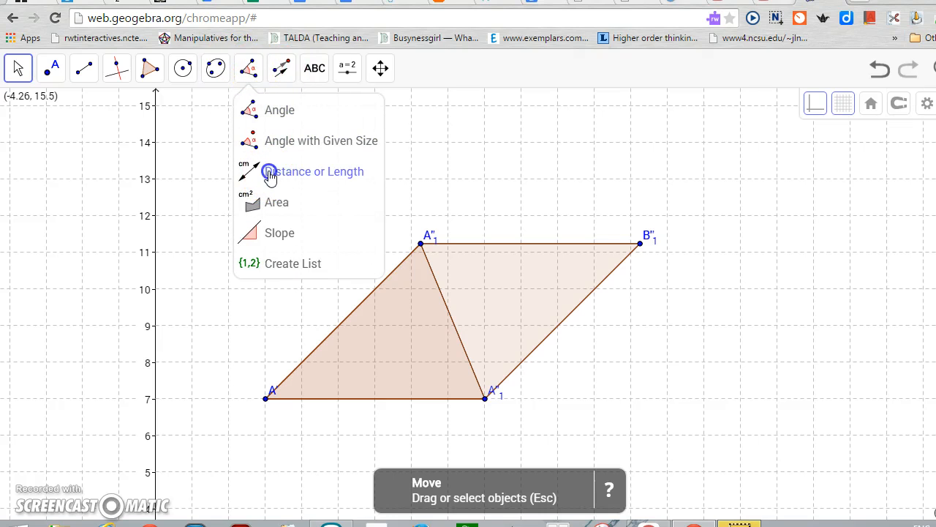
pyautogui.click(421, 244)
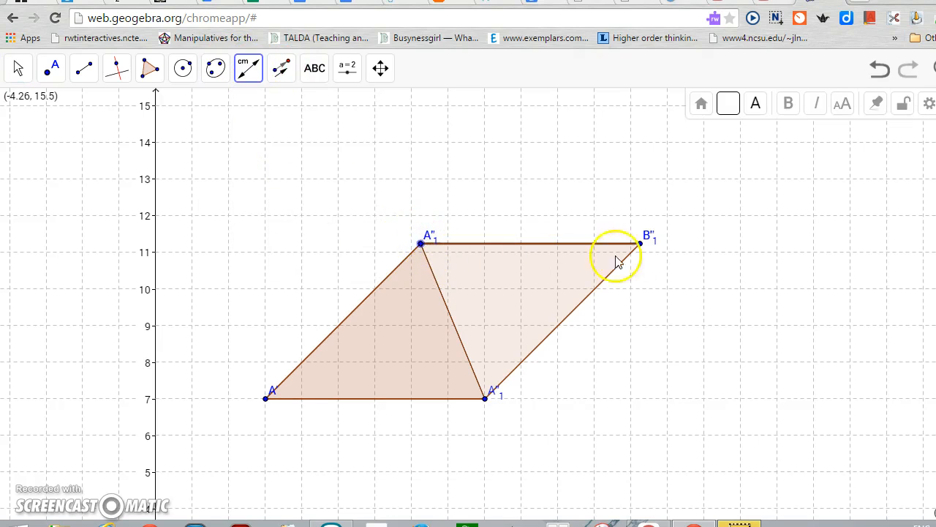
pyautogui.click(640, 243)
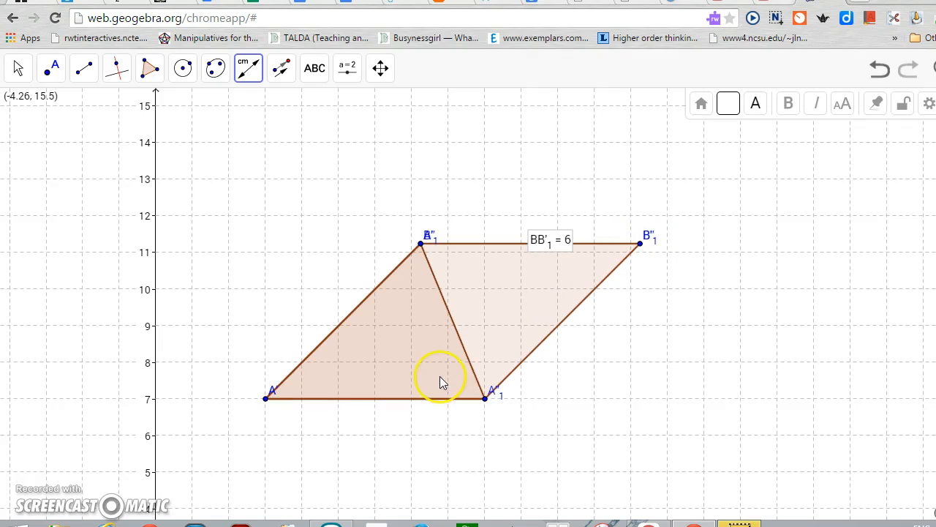
pyautogui.click(483, 398)
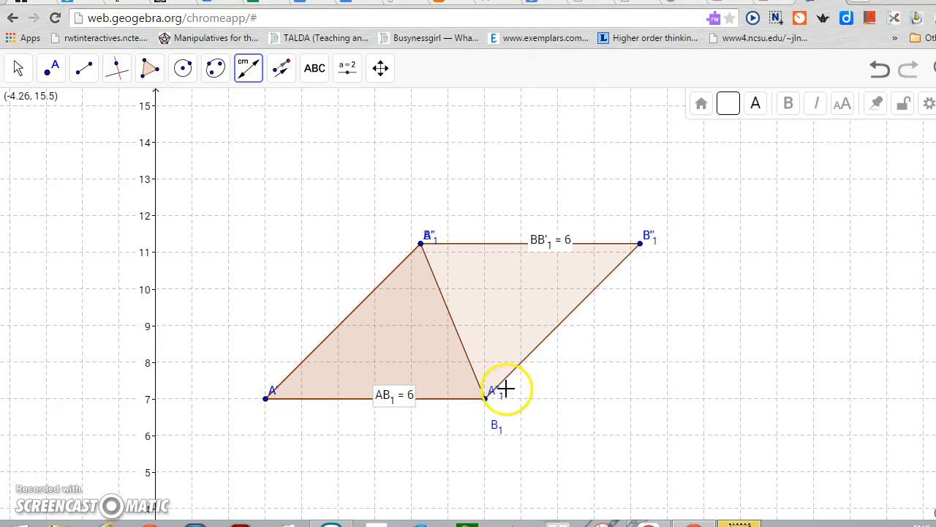
pyautogui.click(488, 399)
pyautogui.click(640, 245)
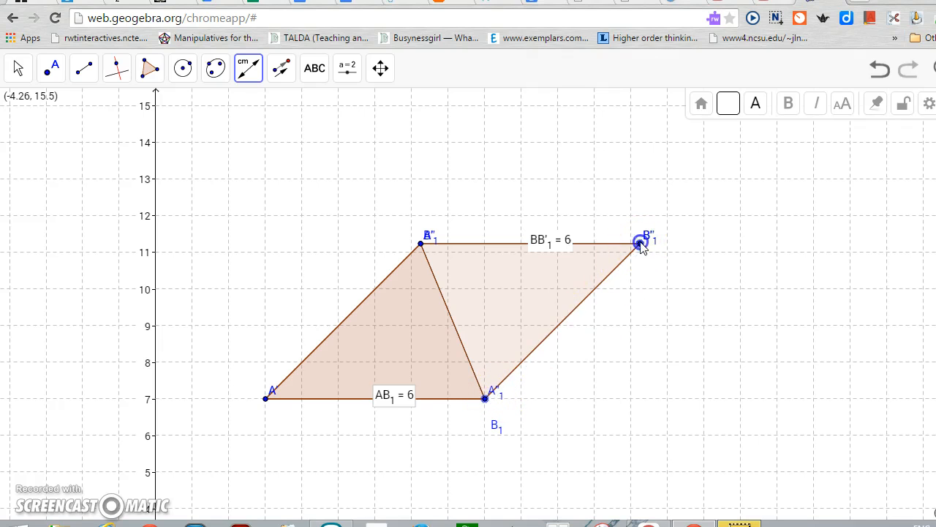
pyautogui.click(266, 398)
pyautogui.click(421, 243)
pyautogui.click(422, 243)
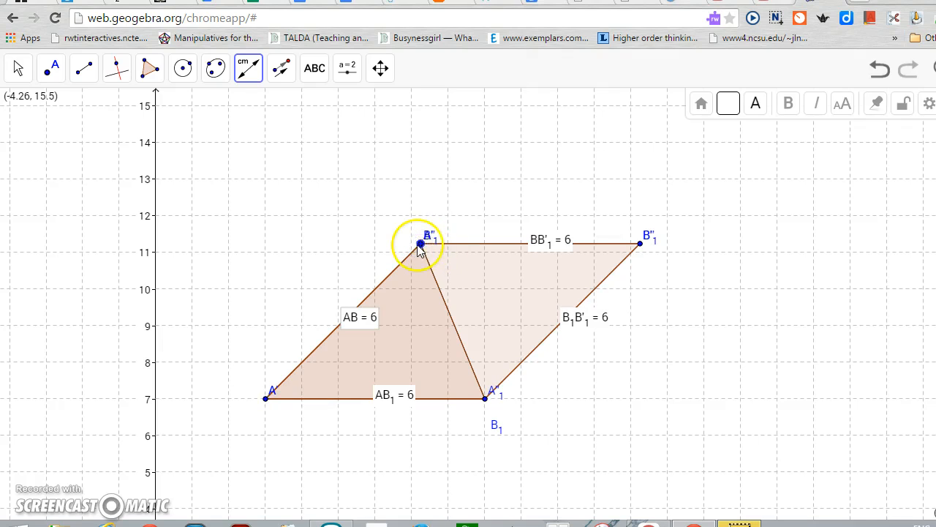
pyautogui.click(486, 398)
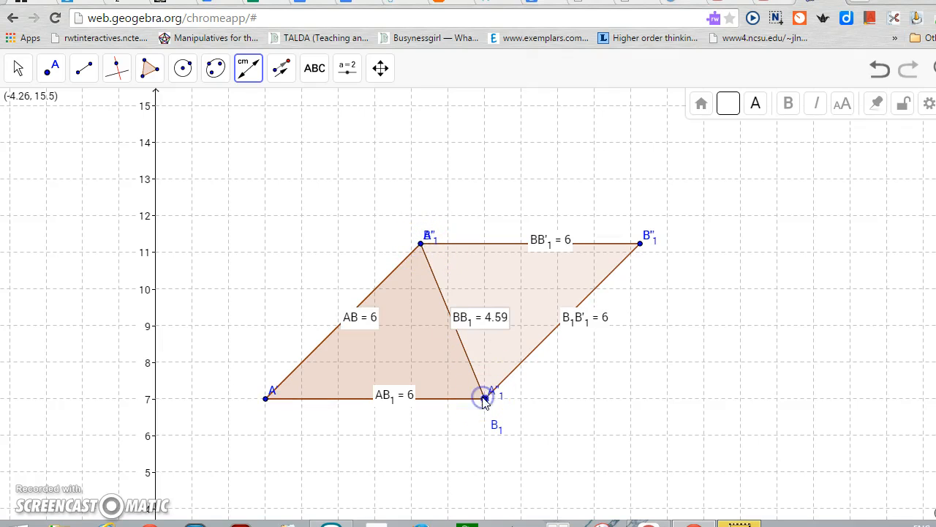
# Move the four side length labels outside the rhombus and shift the short diagonal's label slightly to the left
pyautogui.click(22, 72)
pyautogui.moveTo(489, 321); pyautogui.dragTo(456, 314)
pyautogui.moveTo(388, 324); pyautogui.dragTo(352, 307)
pyautogui.moveTo(399, 397); pyautogui.dragTo(398, 419)
pyautogui.moveTo(583, 329); pyautogui.dragTo(591, 343)
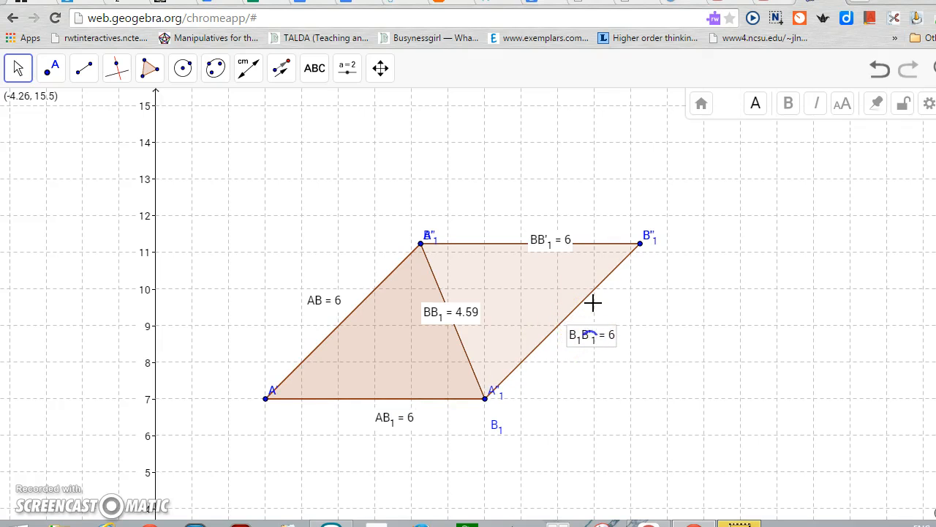
pyautogui.moveTo(549, 241); pyautogui.dragTo(543, 219)
pyautogui.click(671, 271)
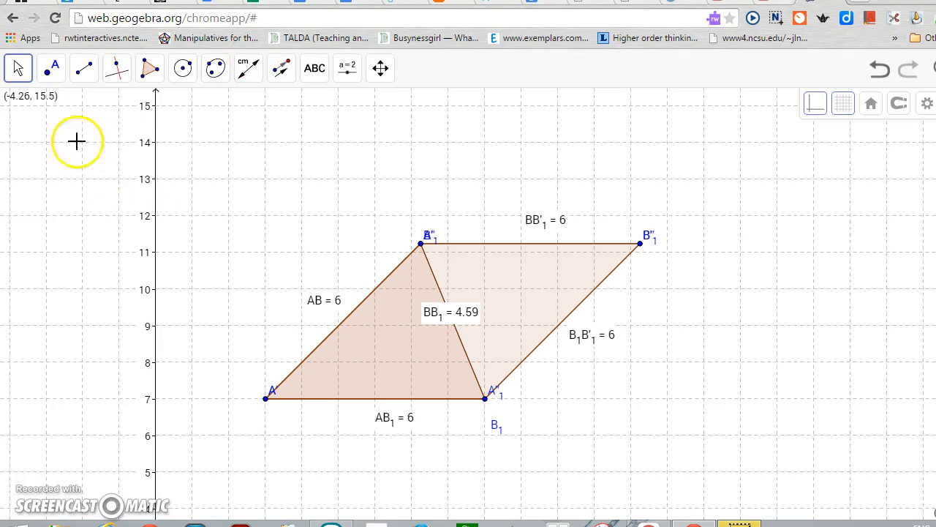
# Draw the long diagonal as a segment from A to the upper right vertex
pyautogui.click(83, 71)
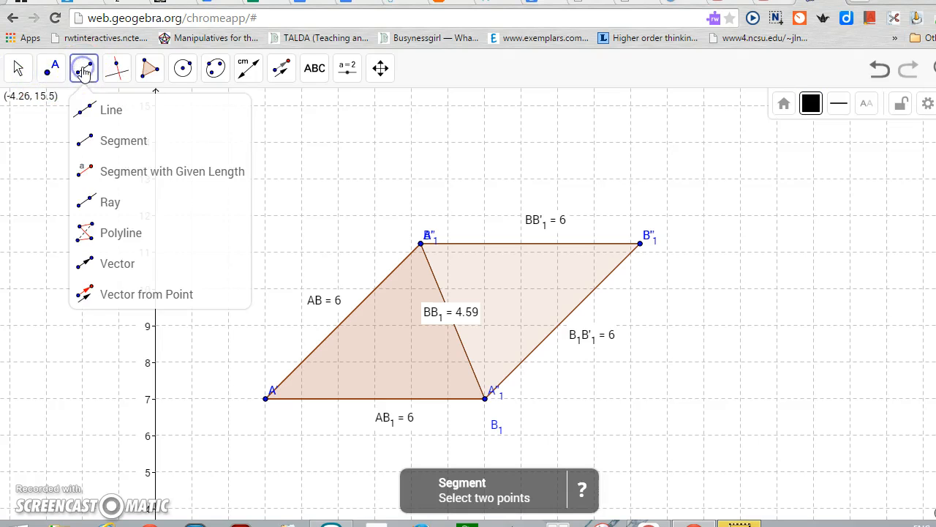
pyautogui.click(109, 139)
pyautogui.click(266, 397)
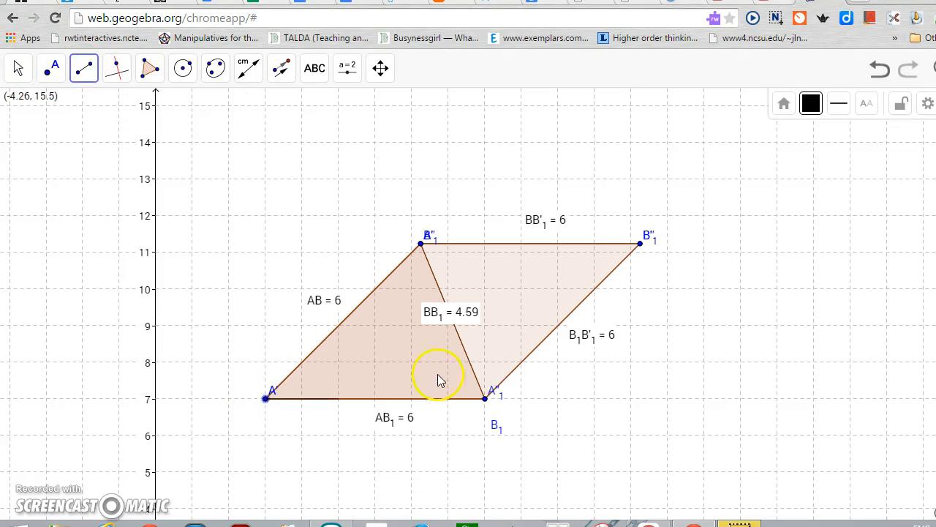
pyautogui.click(640, 245)
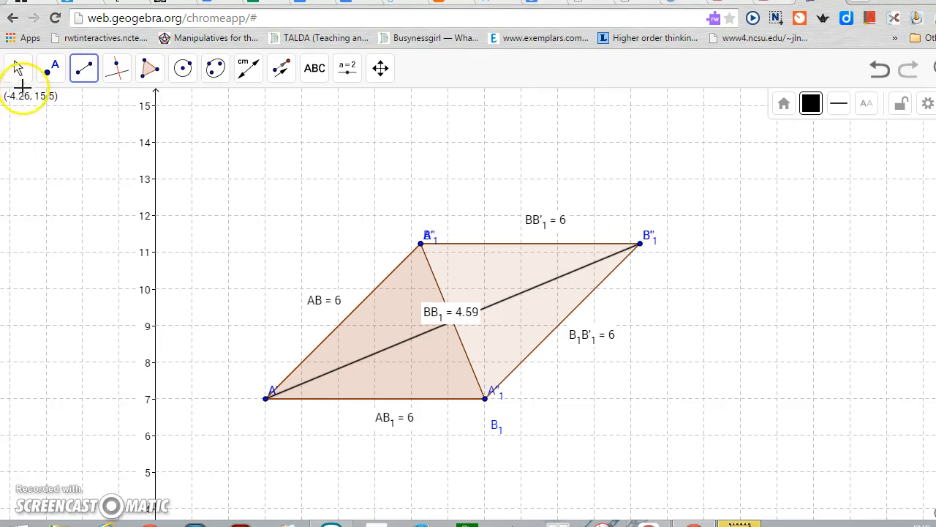
# Move the short diagonal's length label up and left, clear of the long diagonal
pyautogui.click(28, 72)
pyautogui.click(17, 74)
pyautogui.moveTo(451, 312); pyautogui.dragTo(417, 289)
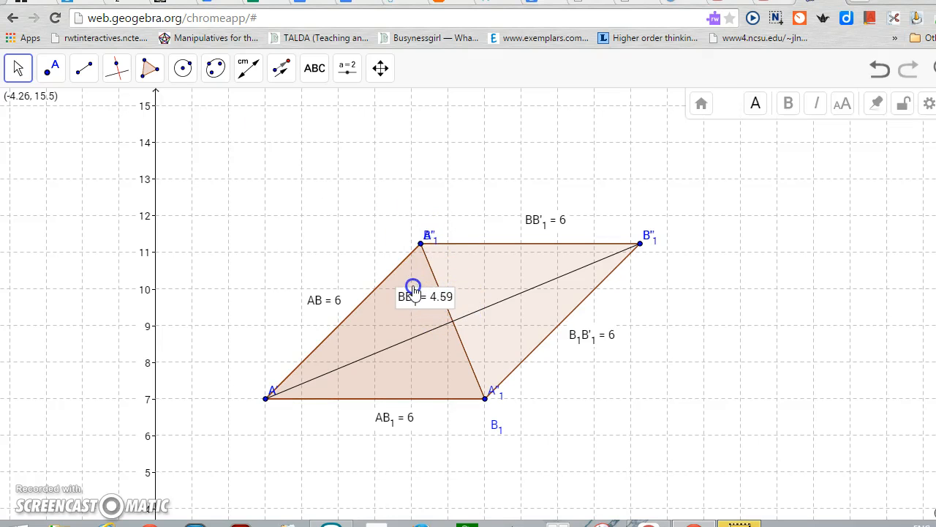
# Mark the point where the two diagonals cross with the Intersect tool
pyautogui.click(49, 73)
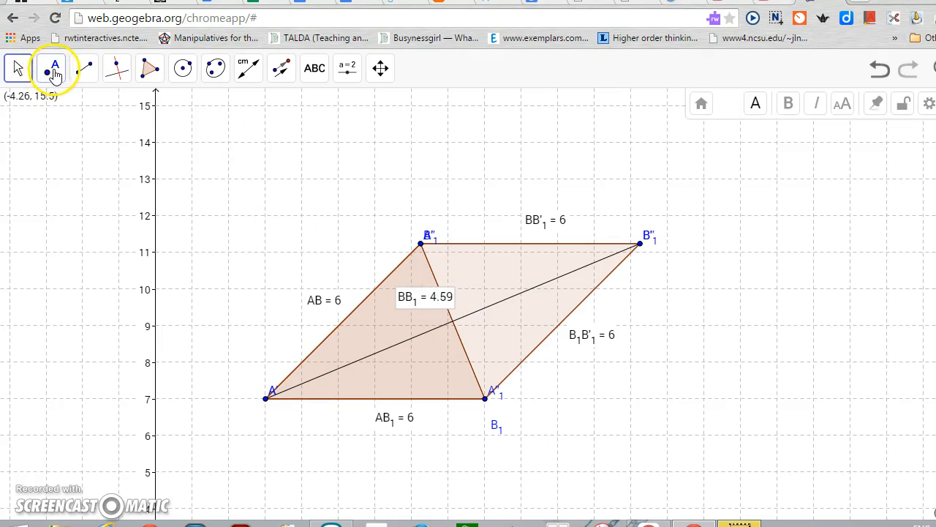
pyautogui.click(18, 76)
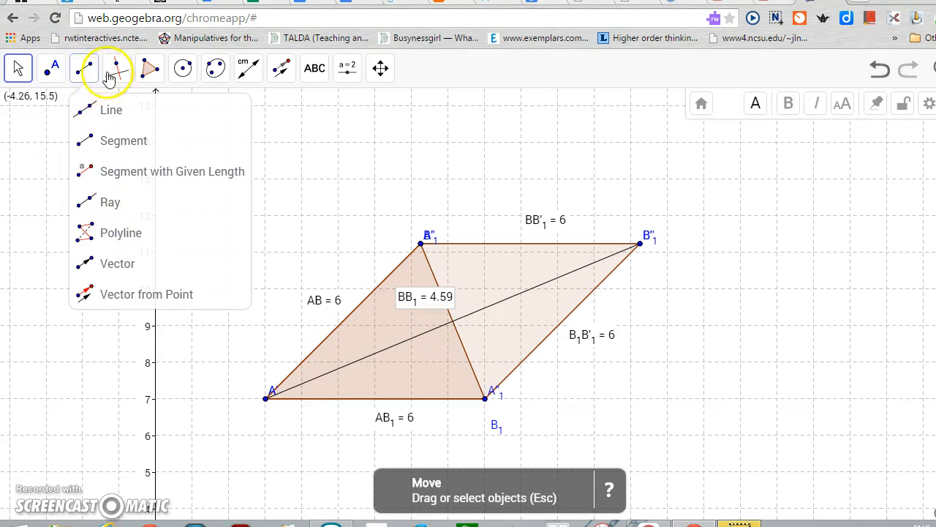
pyautogui.moveTo(123, 78)
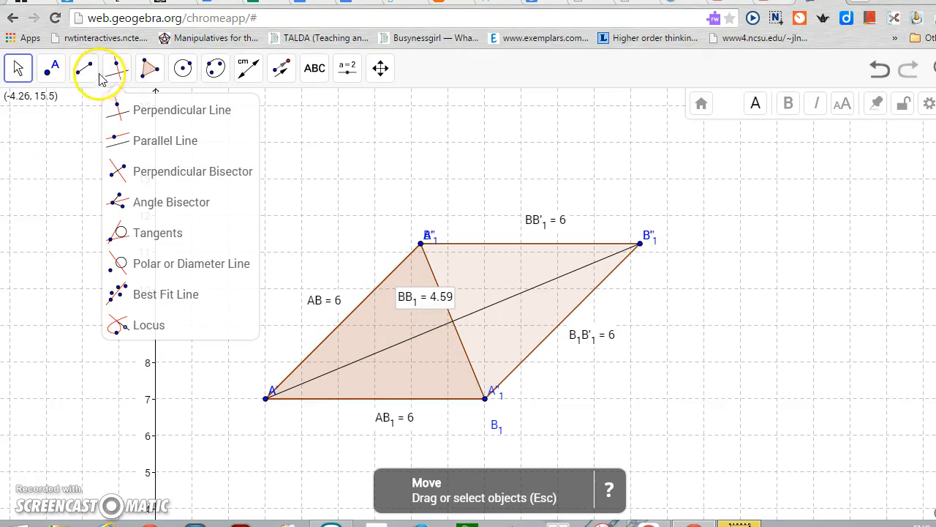
pyautogui.moveTo(74, 76)
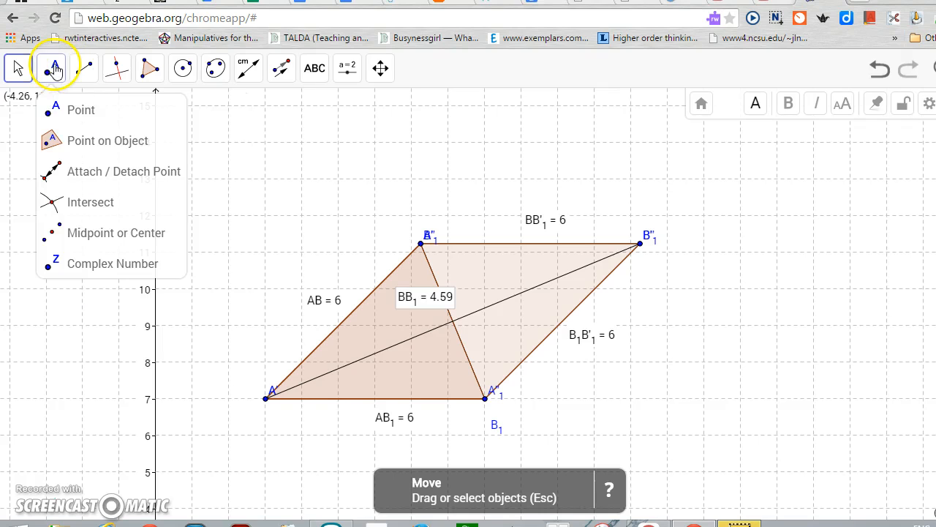
pyautogui.click(80, 199)
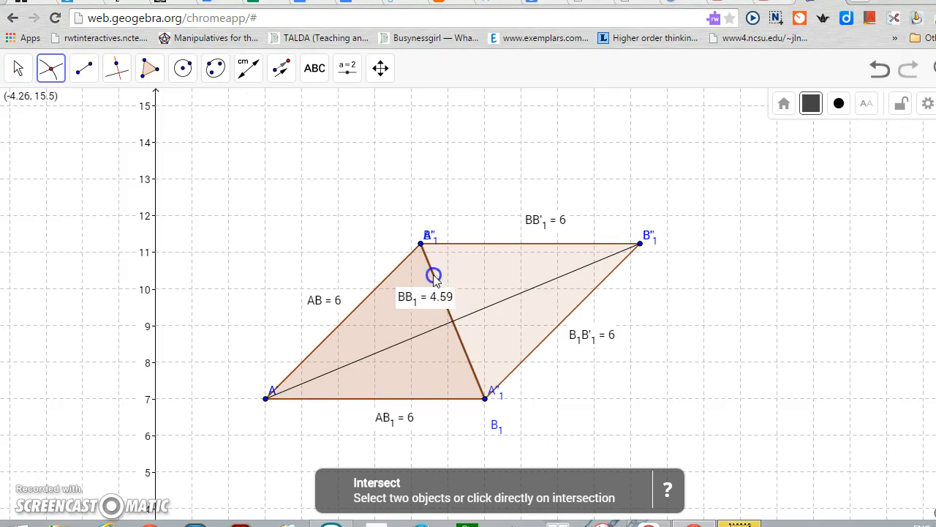
pyautogui.click(487, 297)
pyautogui.click(591, 337)
pyautogui.click(487, 311)
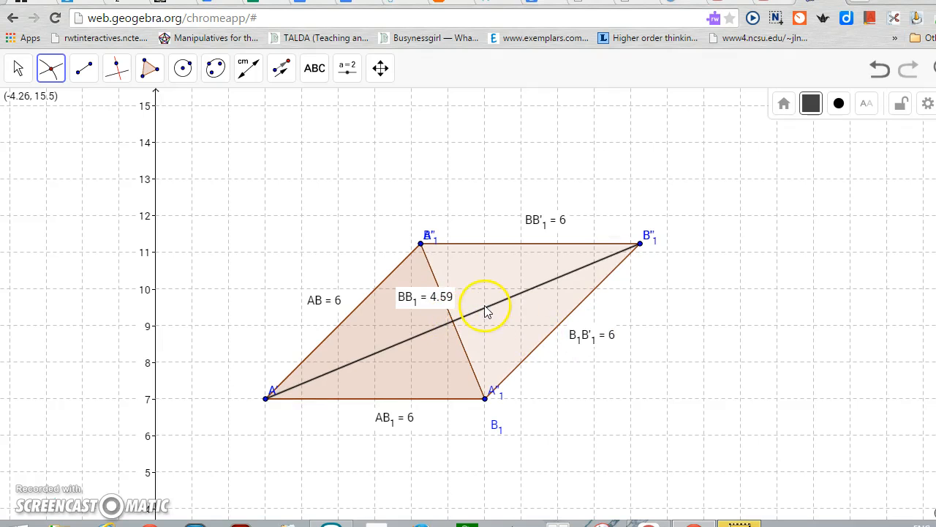
pyautogui.click(456, 328)
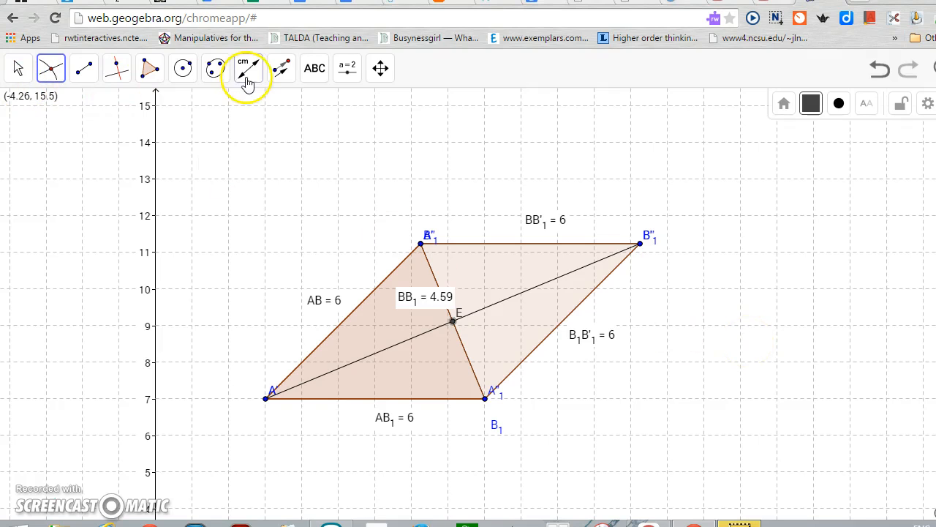
# Measure the angle at intersection point E between the upper left vertex and vertex A with the Angle tool
pyautogui.click(280, 74)
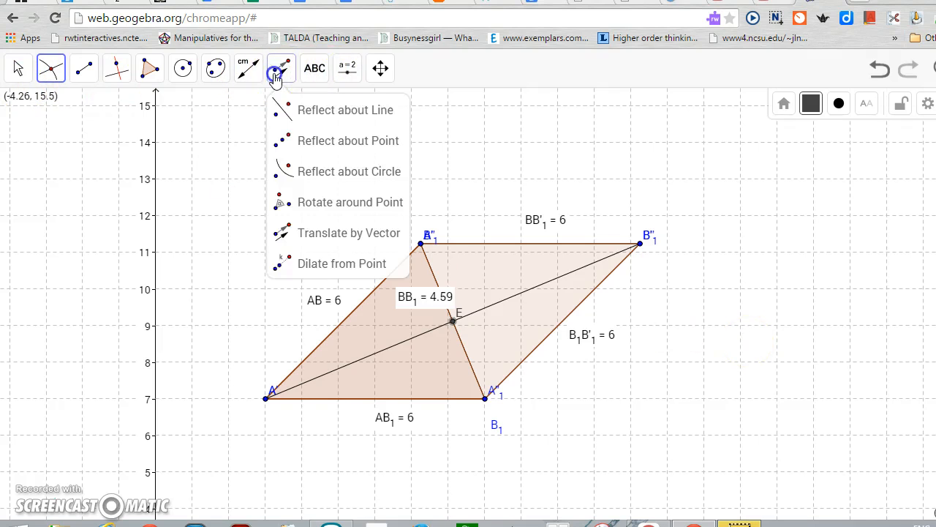
pyautogui.moveTo(304, 84)
pyautogui.moveTo(247, 69)
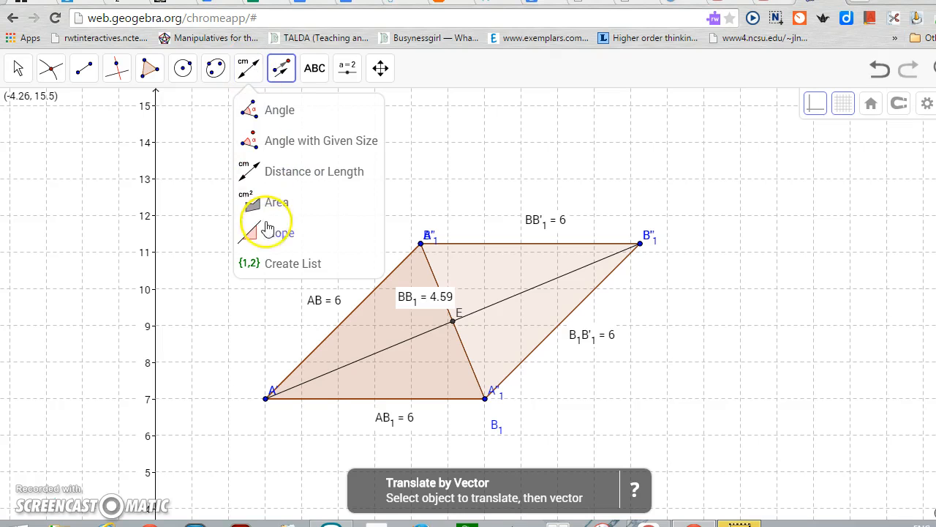
pyautogui.click(270, 110)
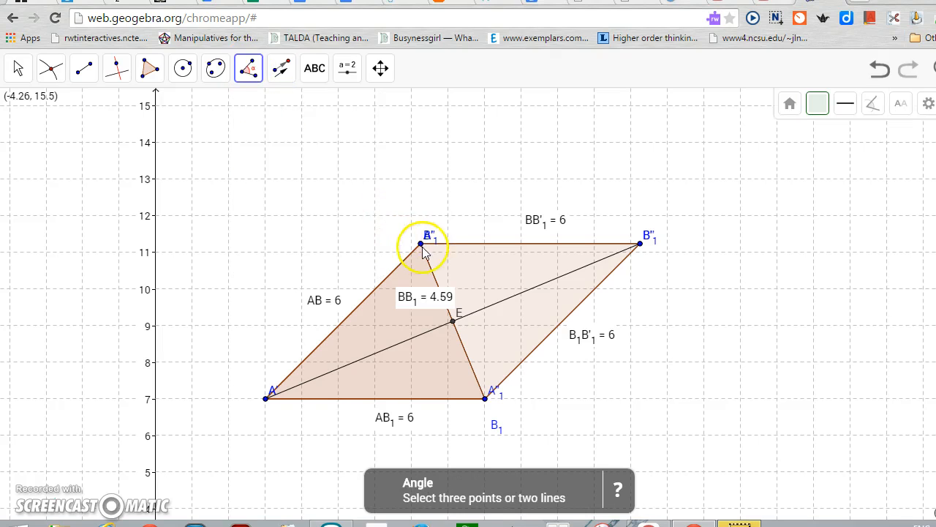
pyautogui.click(421, 245)
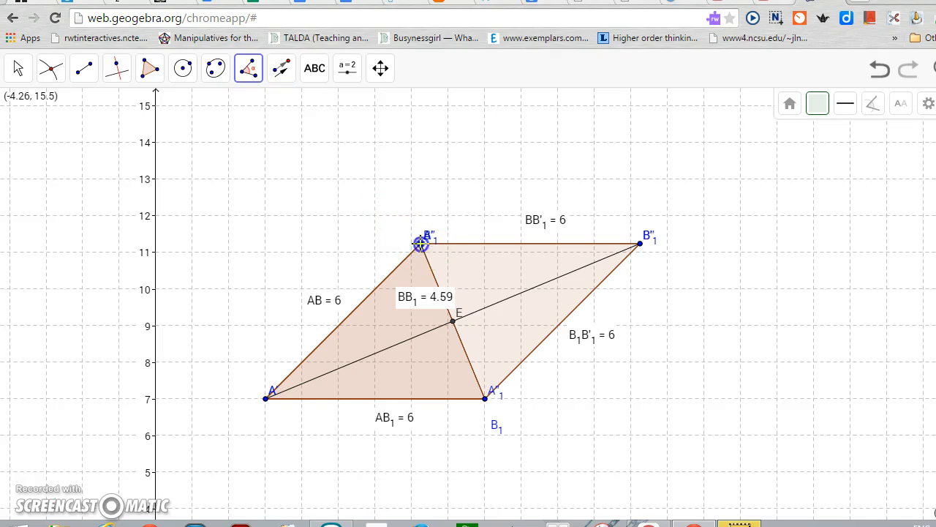
pyautogui.click(453, 322)
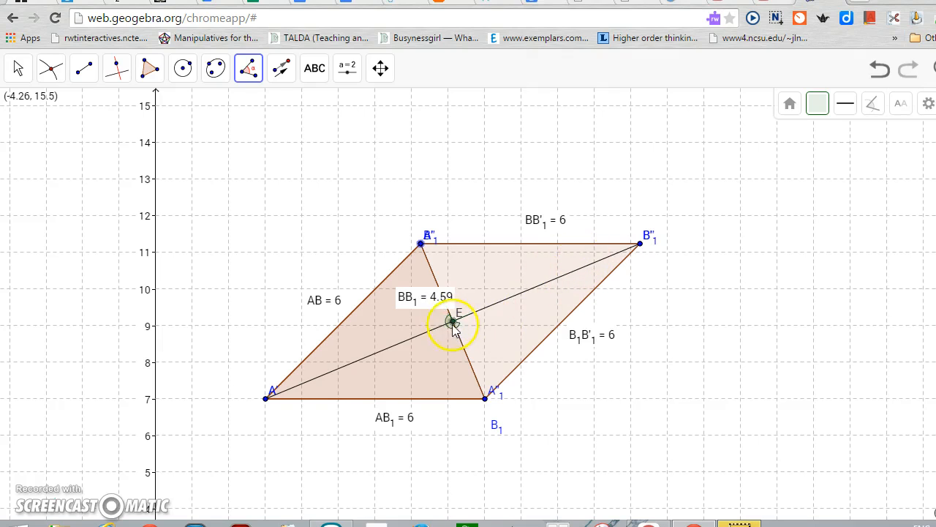
pyautogui.click(266, 400)
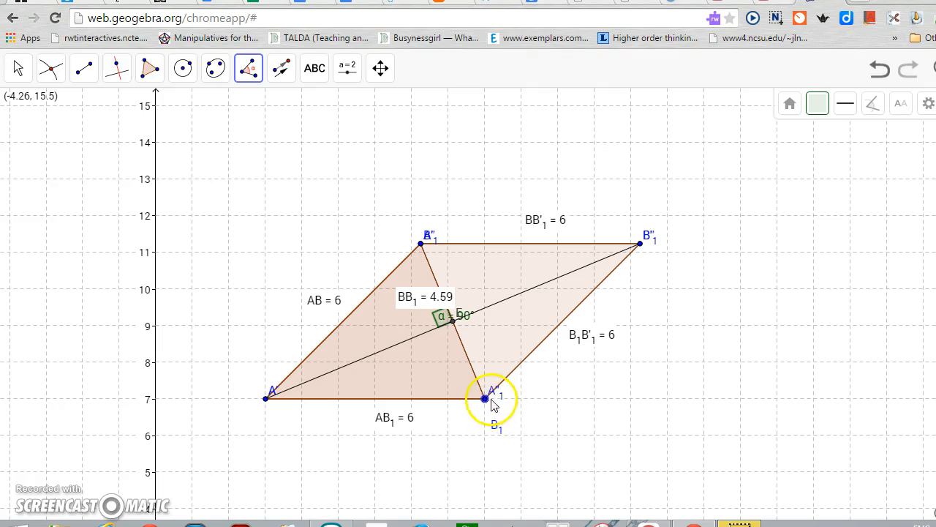
# Measure the opposite angle at E between the lower right and upper right vertices, and move both angle labels clear of the crossing
pyautogui.click(488, 320)
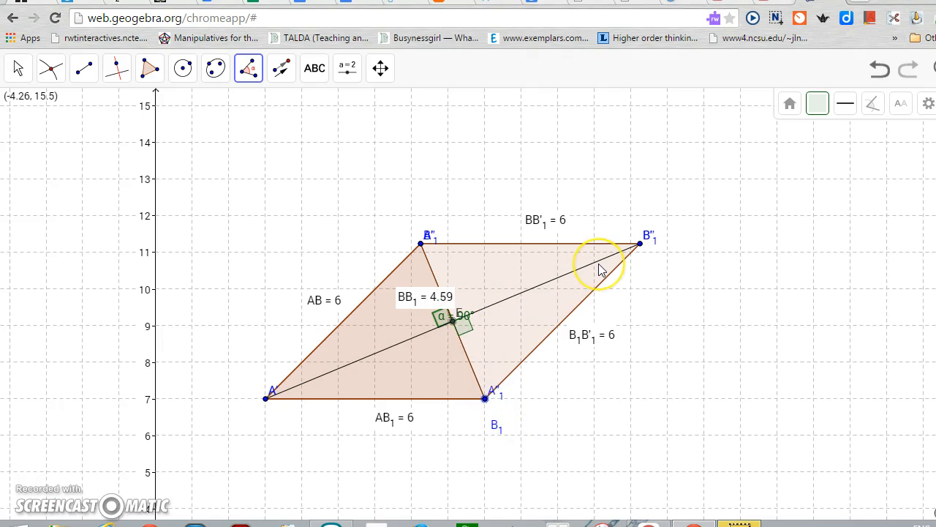
pyautogui.click(639, 244)
pyautogui.press('Escape')
pyautogui.moveTo(472, 322); pyautogui.dragTo(520, 330)
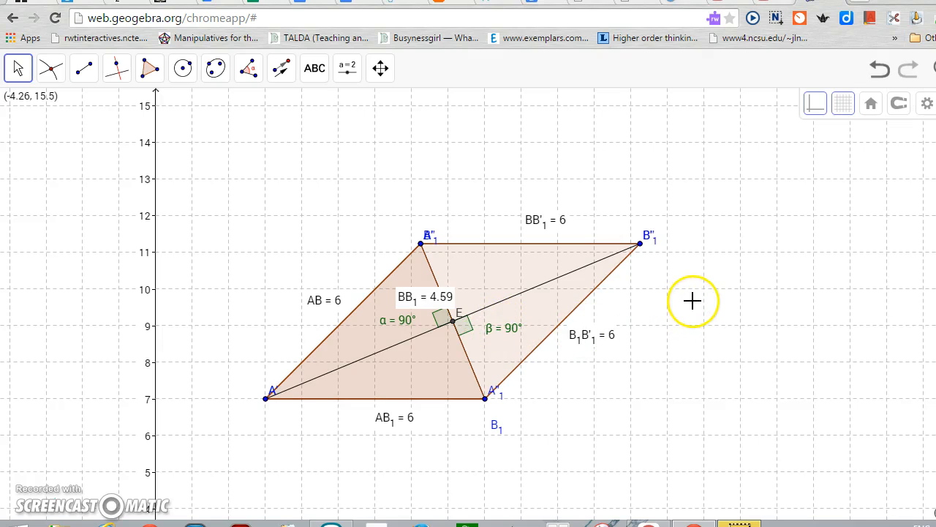
# Measure the two halves of the long diagonal, from E to the upper right vertex and from E to A
pyautogui.click(18, 70)
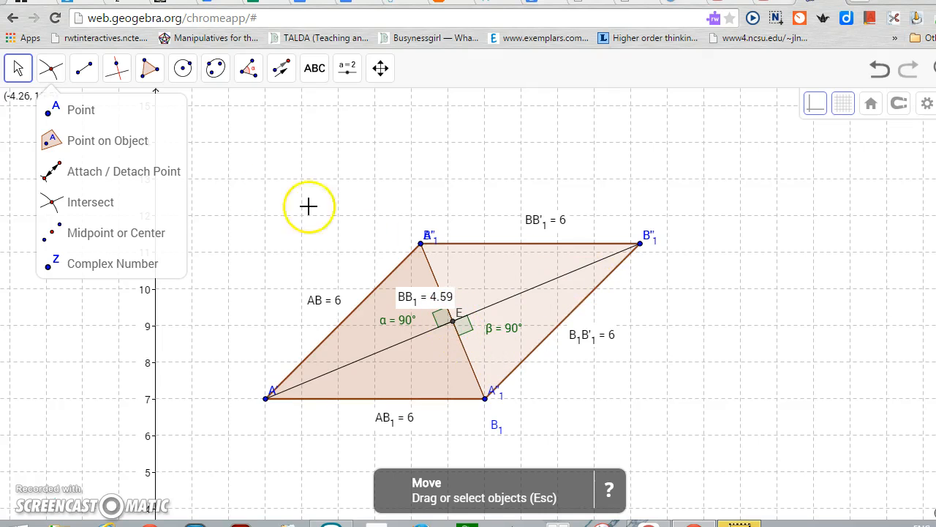
pyautogui.click(280, 77)
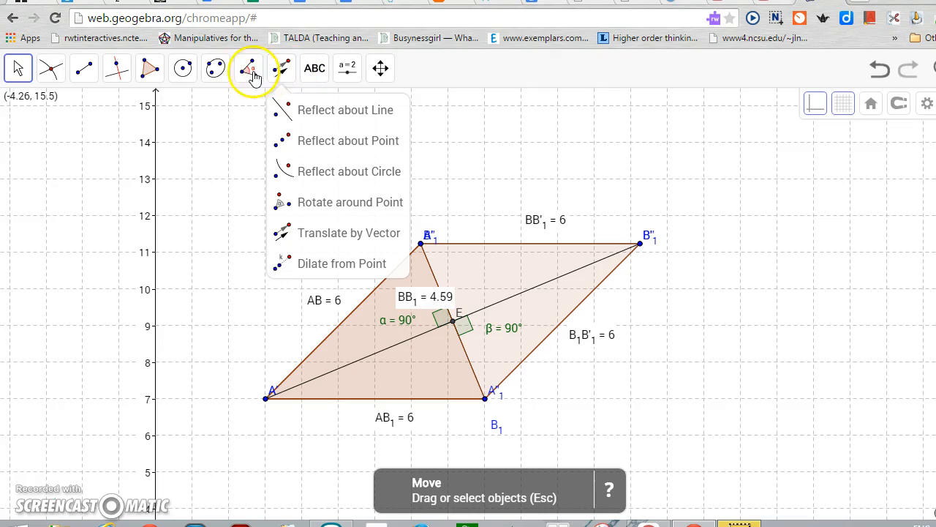
pyautogui.moveTo(252, 75)
pyautogui.click(256, 171)
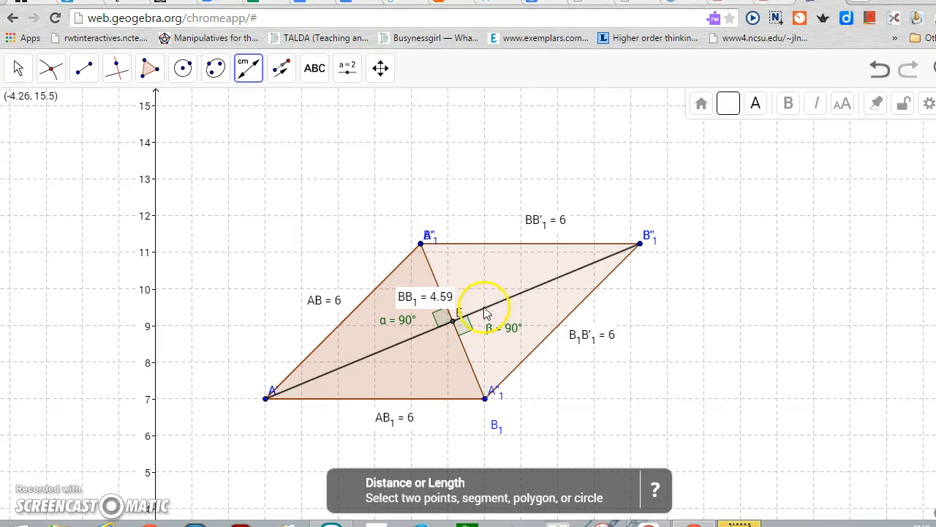
pyautogui.click(452, 320)
pyautogui.click(639, 243)
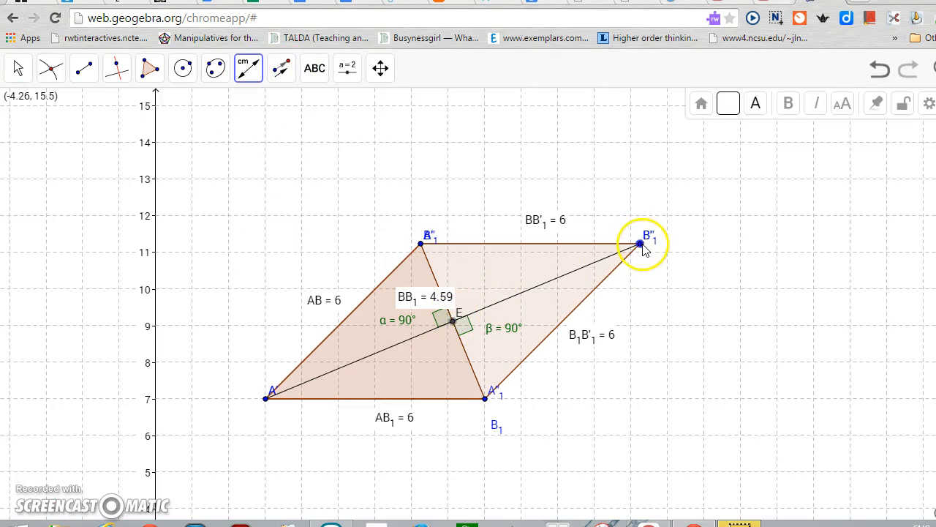
pyautogui.click(591, 267)
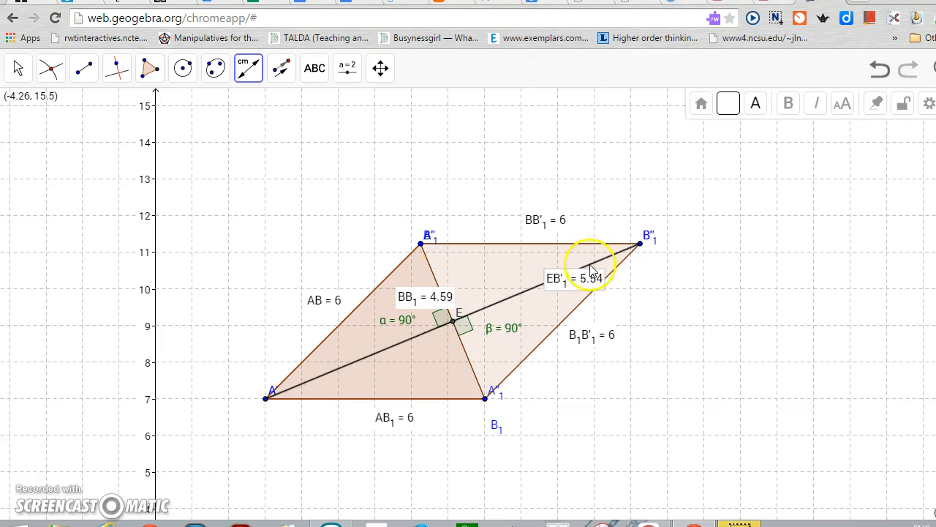
pyautogui.click(453, 321)
pyautogui.click(266, 397)
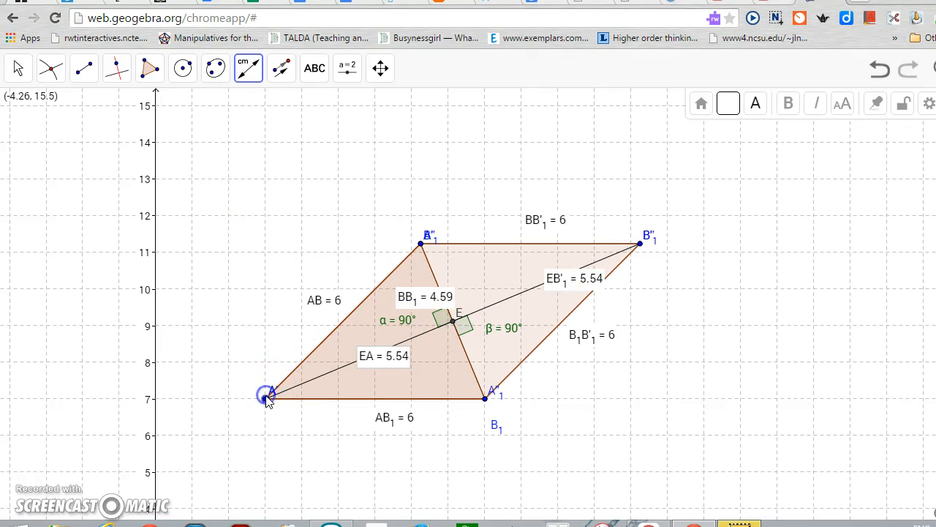
# Move the two half-diagonal length labels off the long diagonal, one below it and one above it
pyautogui.click(18, 68)
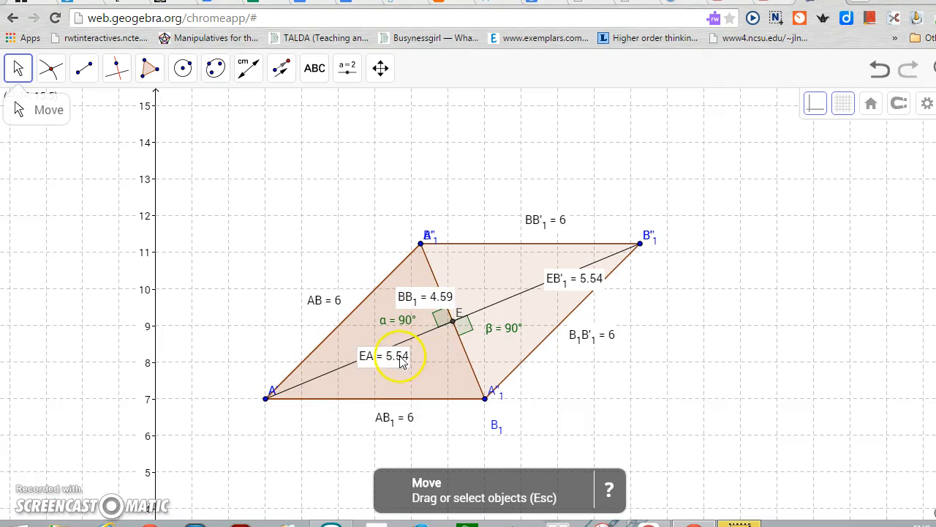
pyautogui.moveTo(400, 361); pyautogui.dragTo(404, 372)
pyautogui.moveTo(564, 286); pyautogui.dragTo(514, 268)
pyautogui.click(721, 278)
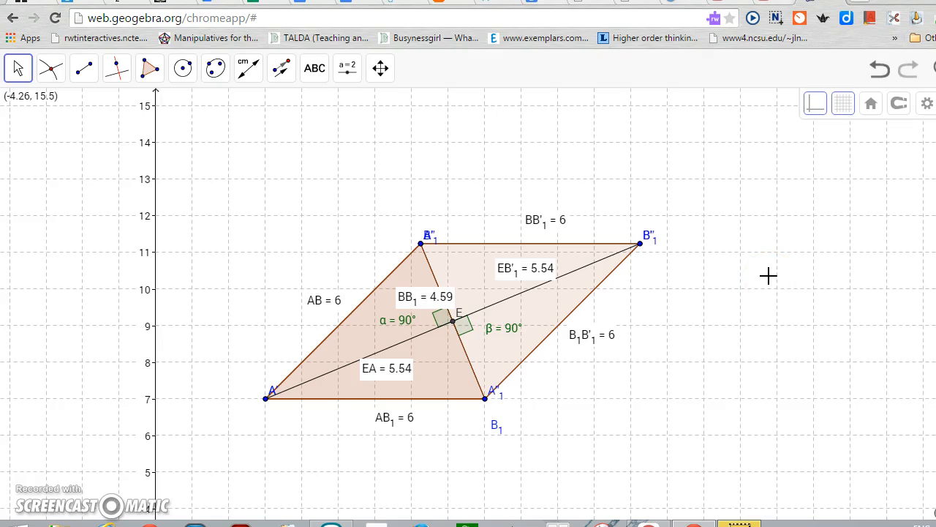
# Hide the overlapping labels of point B at the upper left vertex and point A at the lower left vertex
pyautogui.click(463, 293)
pyautogui.rightClick(430, 240)
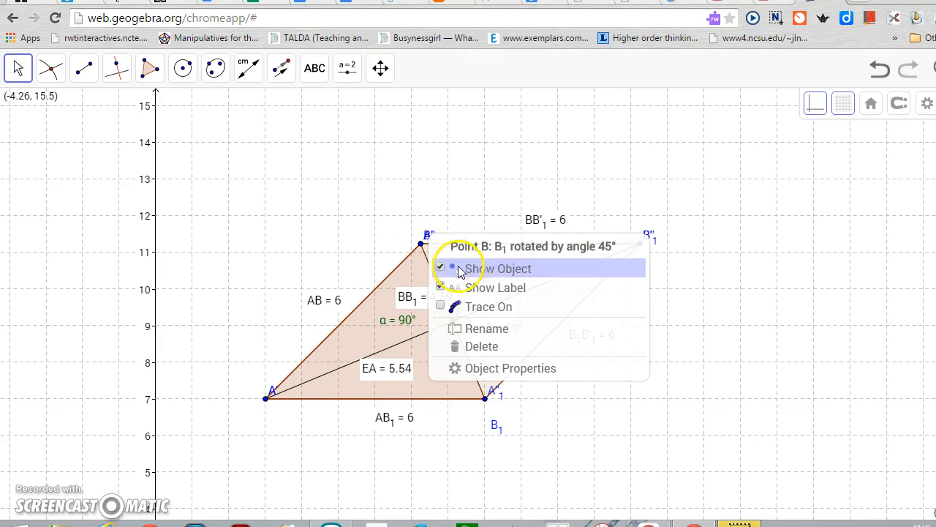
pyautogui.click(460, 293)
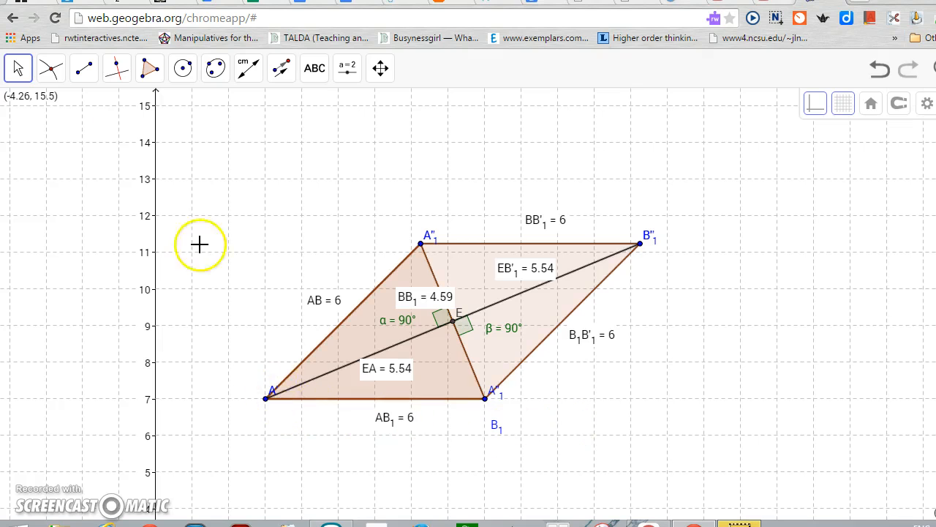
pyautogui.click(19, 65)
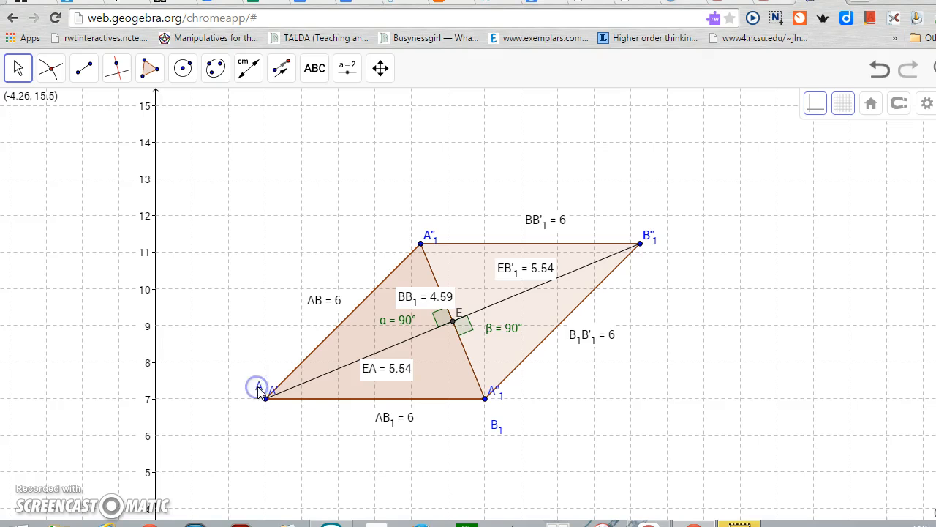
pyautogui.rightClick(259, 390)
pyautogui.click(313, 426)
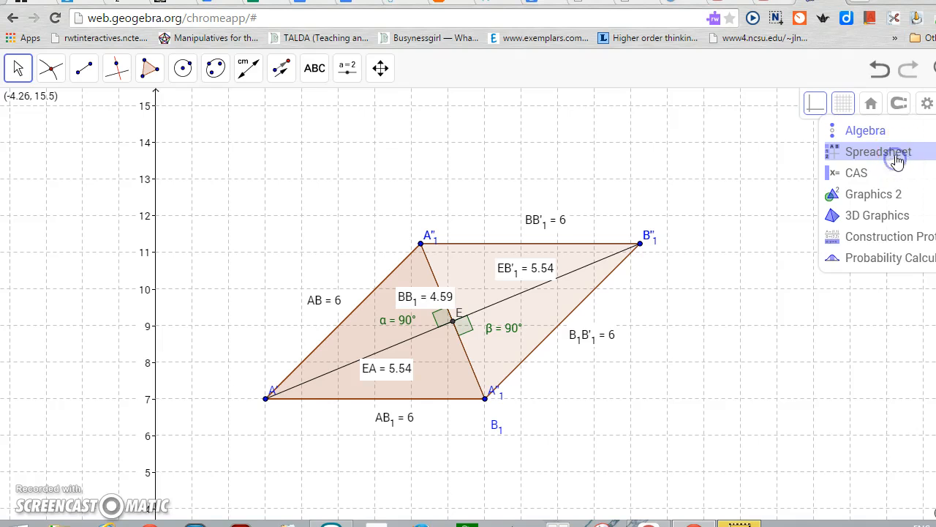
# Show the Spreadsheet view and enter the labels Base in A5, Height in A6 and Area in A8
pyautogui.click(897, 158)
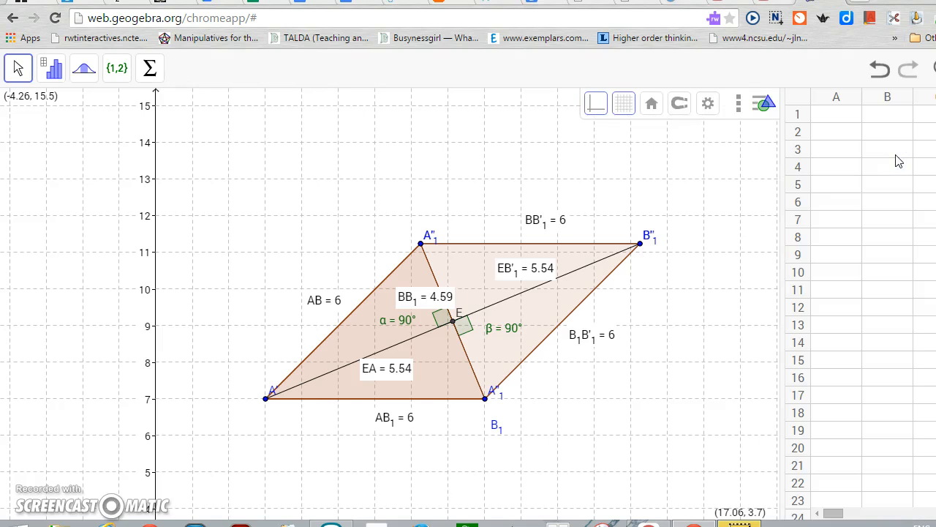
pyautogui.click(831, 185)
pyautogui.write('Base')
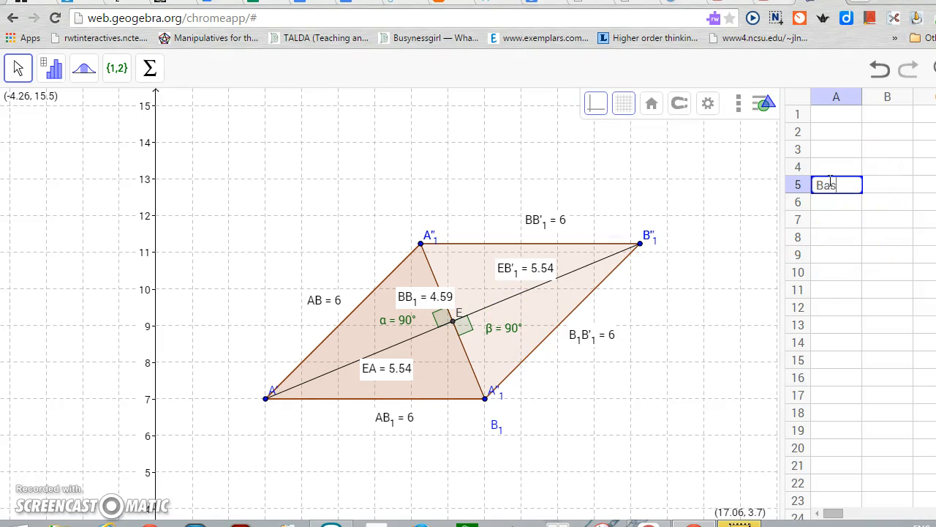
pyautogui.click(838, 208)
pyautogui.write('Height')
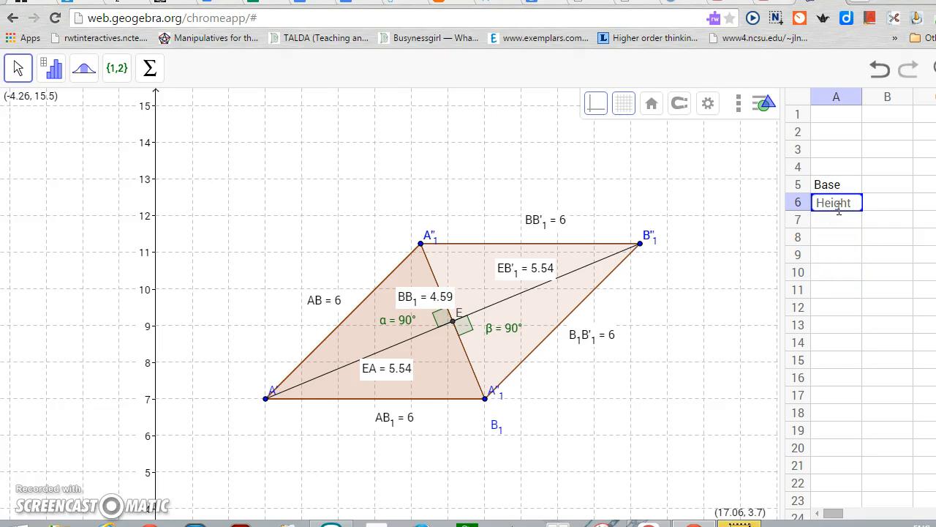
pyautogui.click(832, 238)
pyautogui.write('Area')
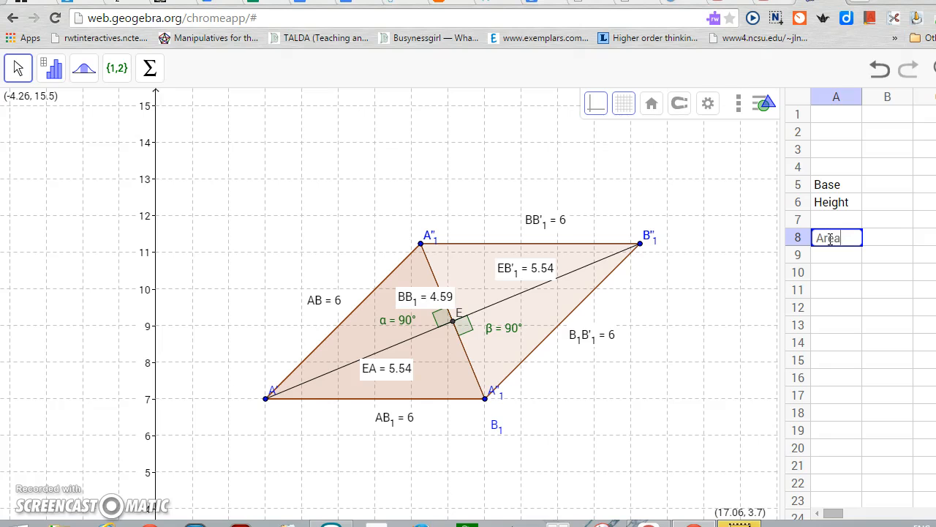
# Enter 4.59 as the base in B5 and 5.54 as the height in B6
pyautogui.click(888, 184)
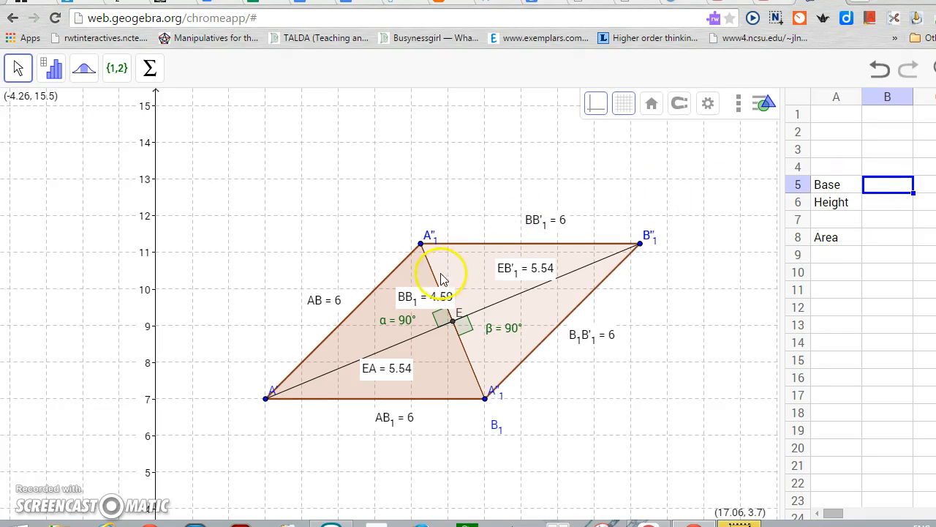
pyautogui.click(877, 186)
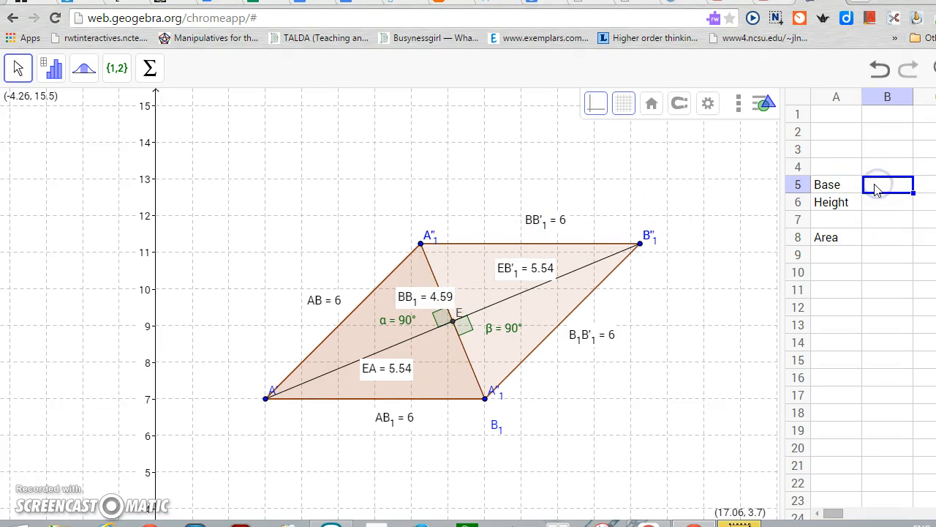
pyautogui.write('4')
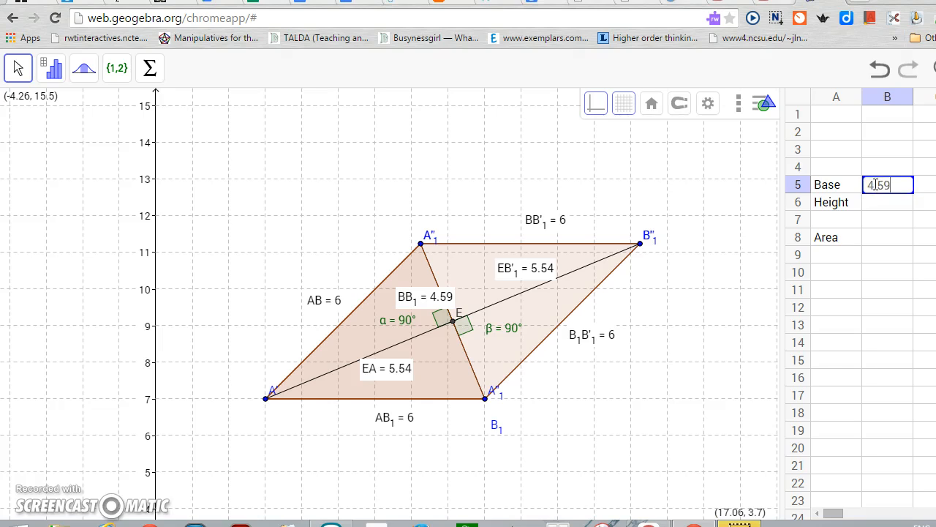
pyautogui.write('.59')
pyautogui.click(868, 203)
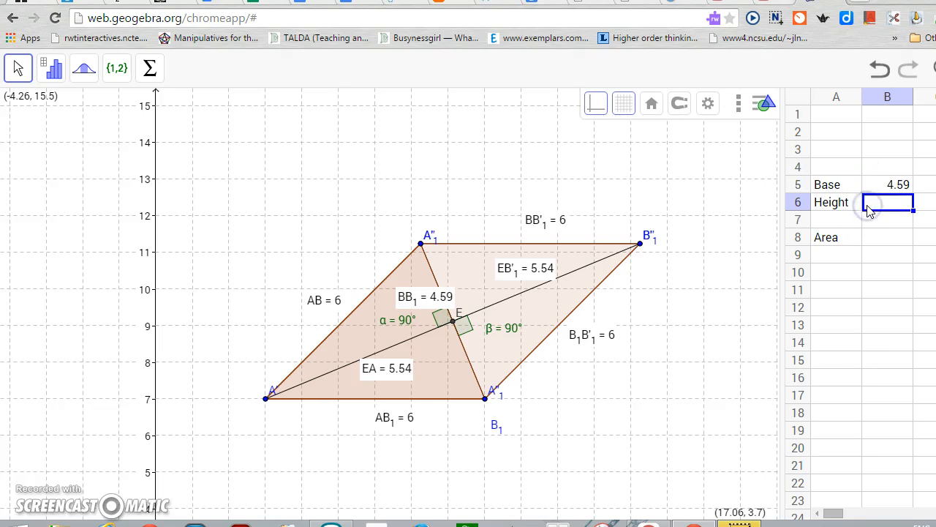
pyautogui.write('5.54')
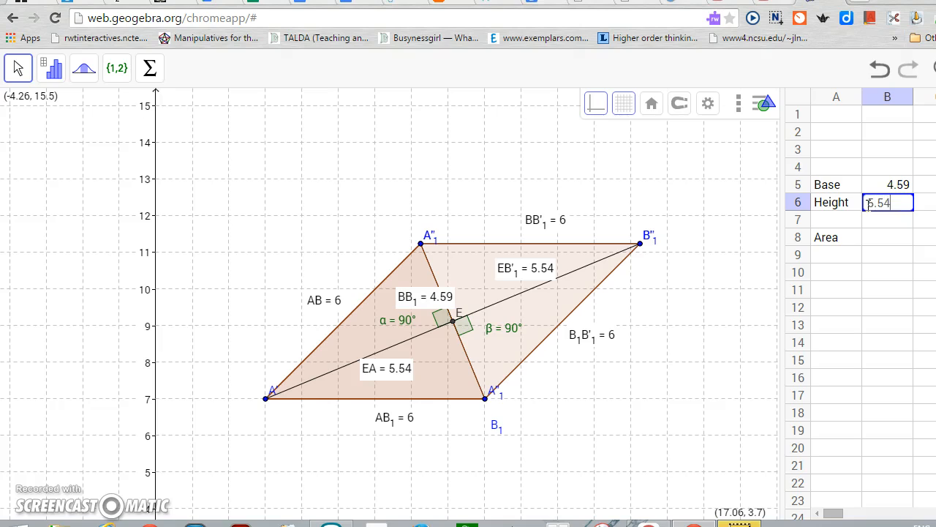
# Calculate the area in B8 with the formula =B5*B6
pyautogui.click(885, 239)
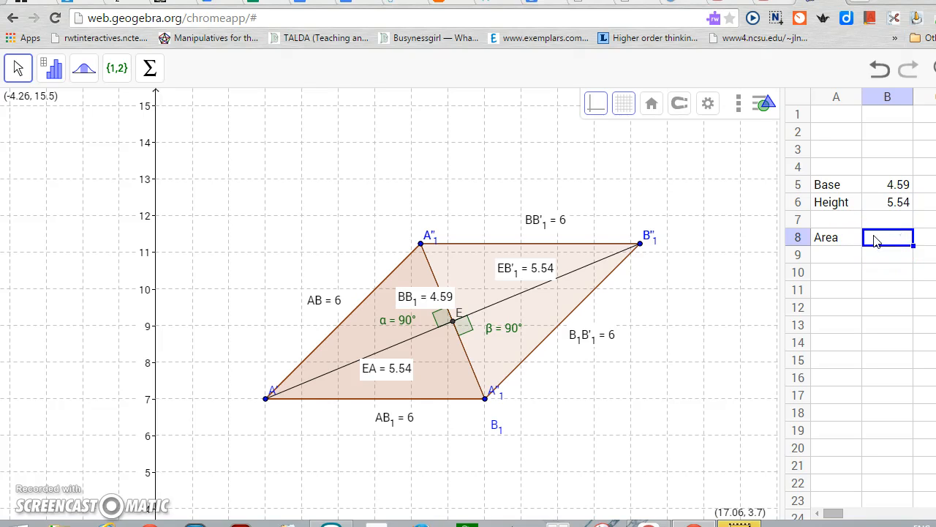
pyautogui.write('=')
pyautogui.click(898, 187)
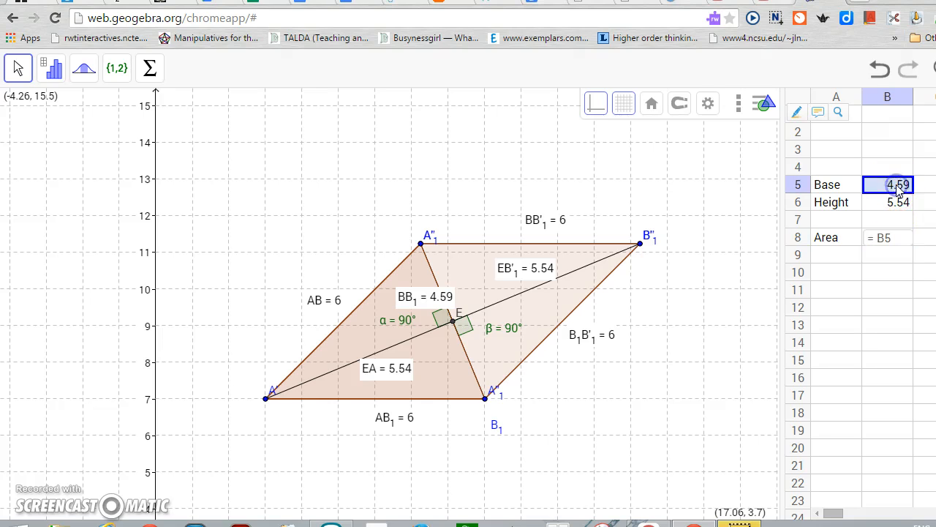
pyautogui.click(894, 238)
pyautogui.click(894, 237)
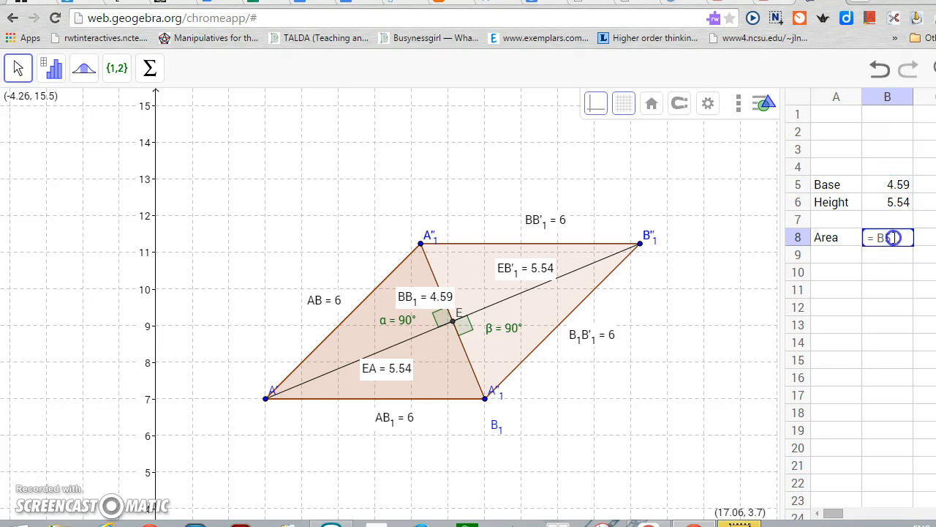
pyautogui.click(890, 237)
pyautogui.write('*')
pyautogui.click(898, 205)
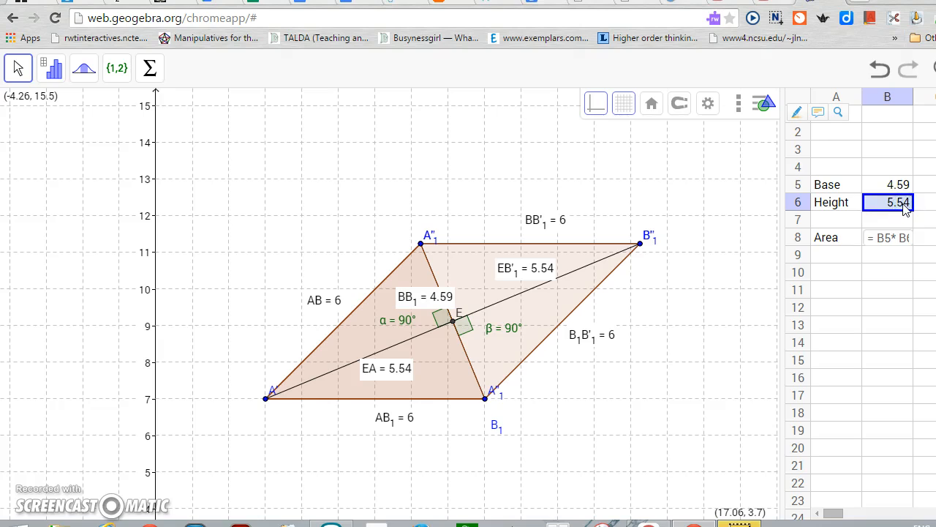
pyautogui.press('Return')
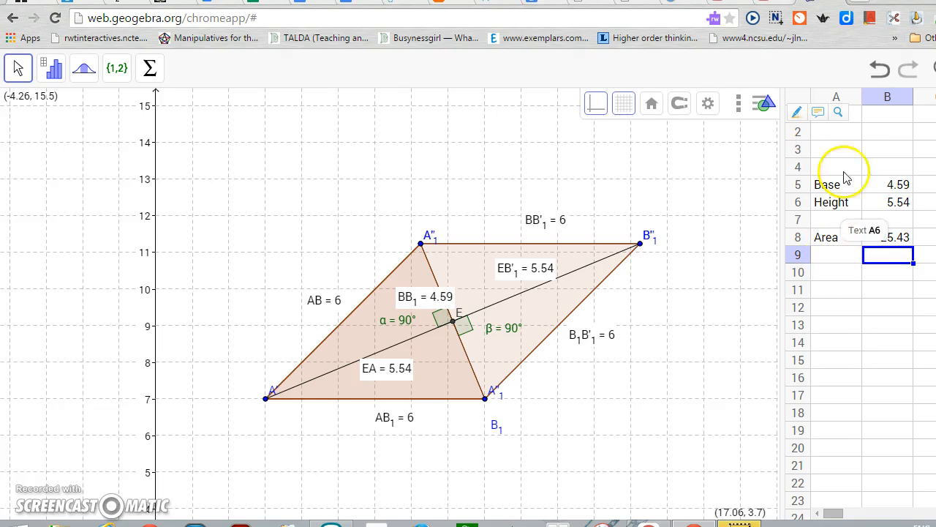
# Widen column A of the spreadsheet and change the label in A8 to Area Rhombus
pyautogui.moveTo(863, 93); pyautogui.dragTo(893, 93)
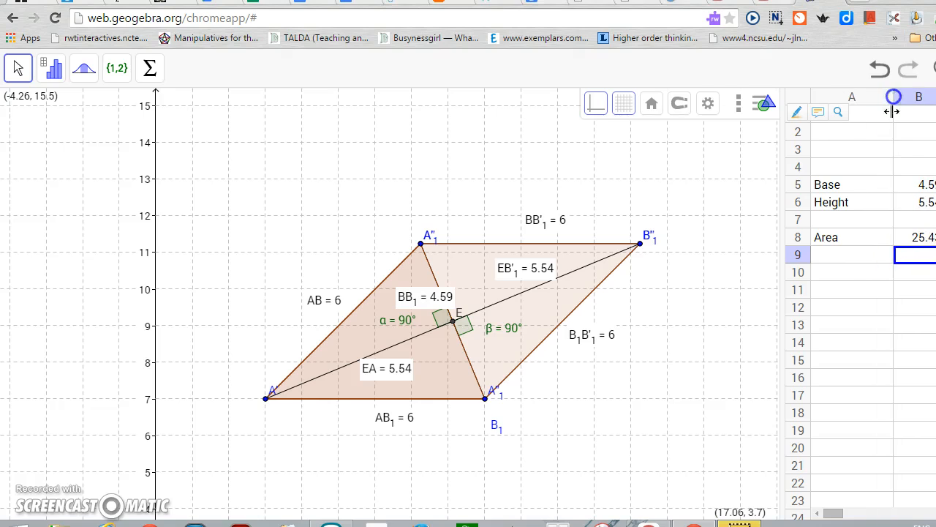
pyautogui.click(857, 238)
pyautogui.click(857, 238)
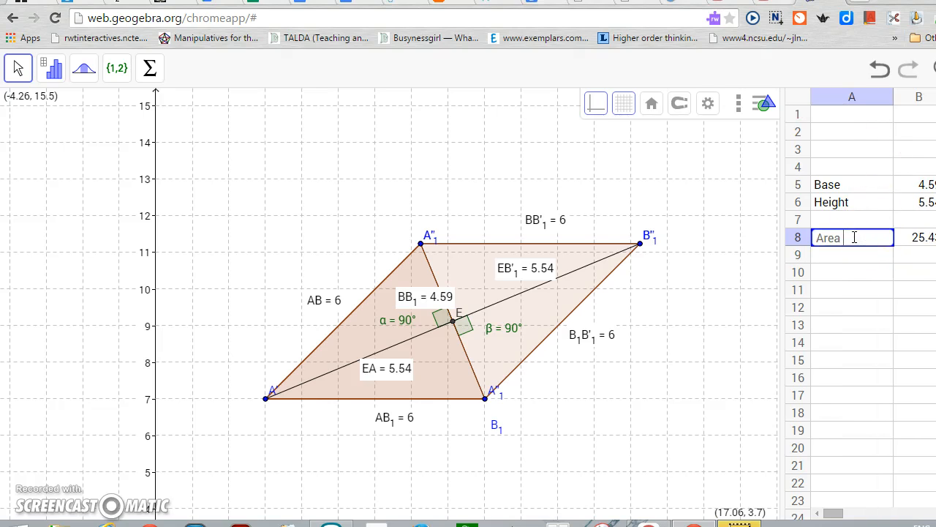
pyautogui.write('Rhombus')
# Enter the label Area Triangle in A10, then widen column A and the spreadsheet area to fit the labels
pyautogui.click(840, 275)
pyautogui.click(834, 278)
pyautogui.write('Re')
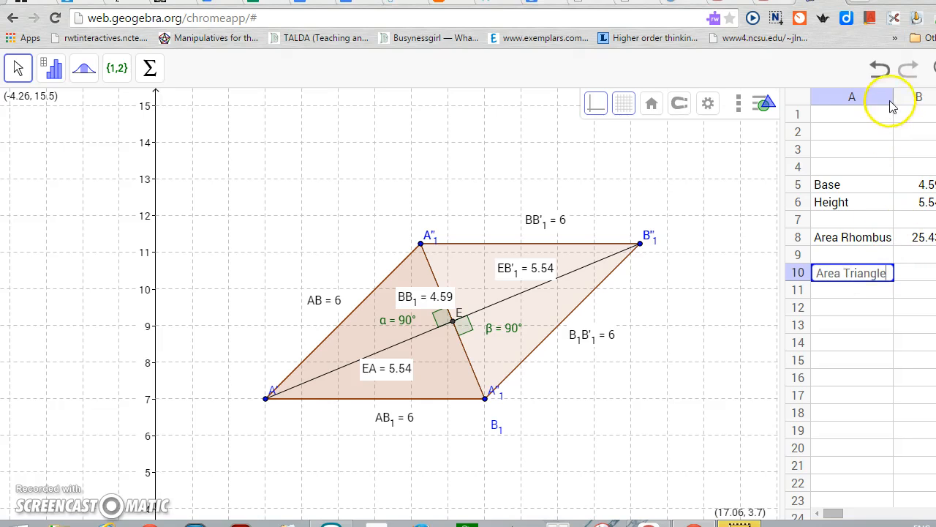
pyautogui.moveTo(893, 96); pyautogui.dragTo(897, 95)
pyautogui.moveTo(780, 154); pyautogui.dragTo(745, 161)
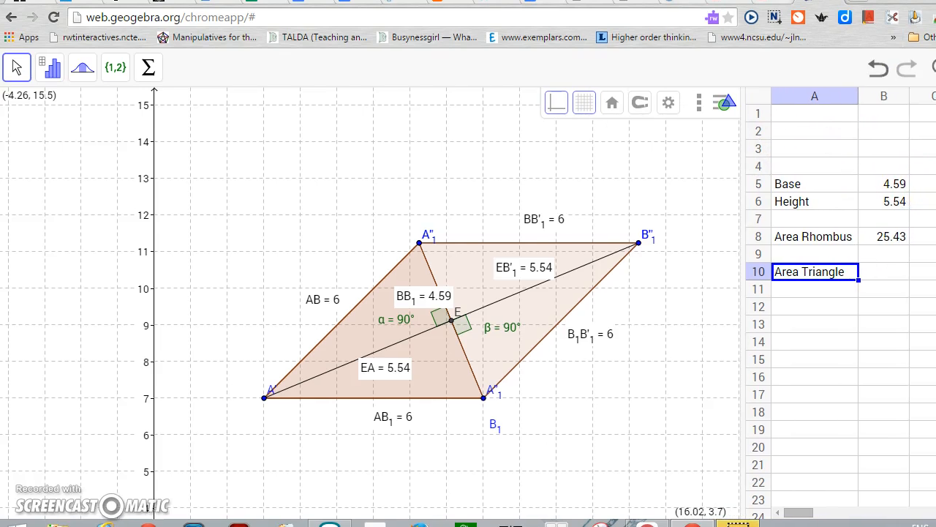
# Try to calculate the triangle's area in B10 by dividing the B8 reference by 2
pyautogui.click(848, 272)
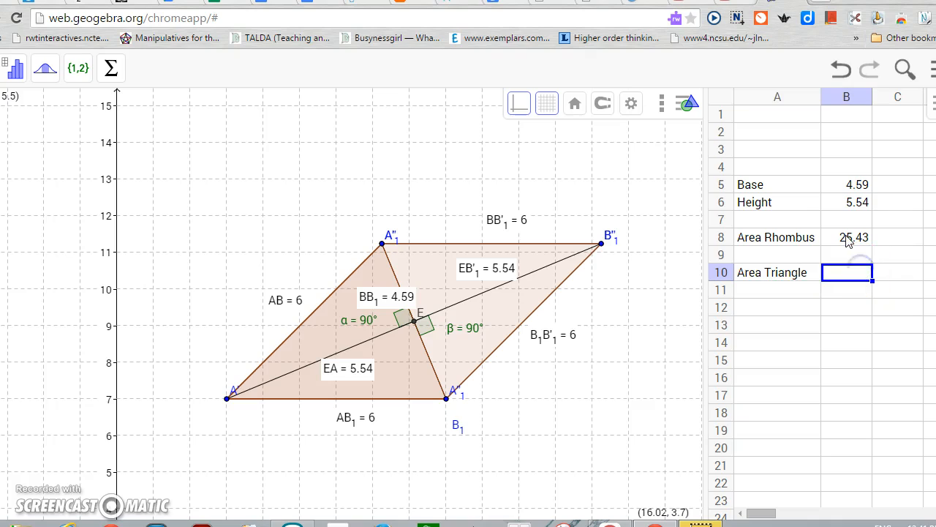
pyautogui.write('=')
pyautogui.doubleClick(846, 240)
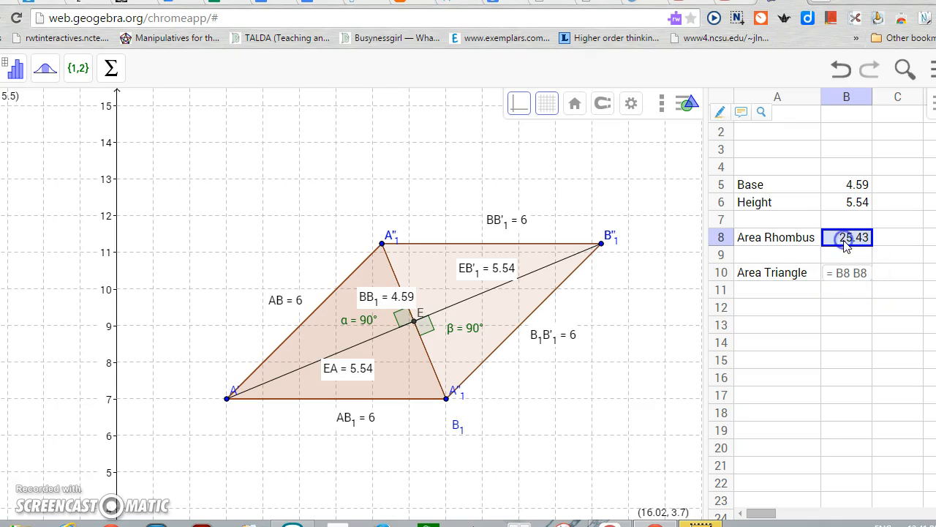
pyautogui.click(867, 272)
pyautogui.write('/2')
pyautogui.click(883, 291)
pyautogui.click(856, 268)
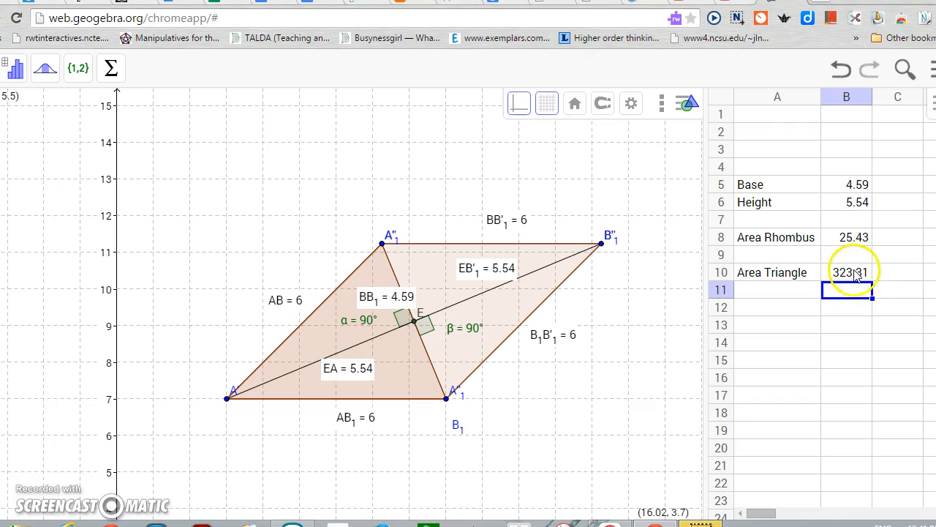
# Replace the formula in B10 with =B8/2
pyautogui.click(854, 267)
pyautogui.click(854, 267)
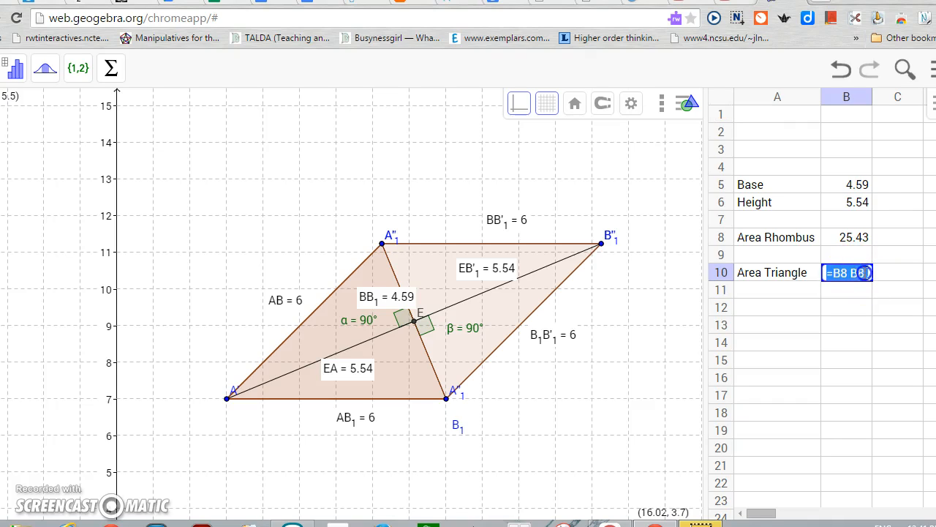
pyautogui.press('BackSpace')
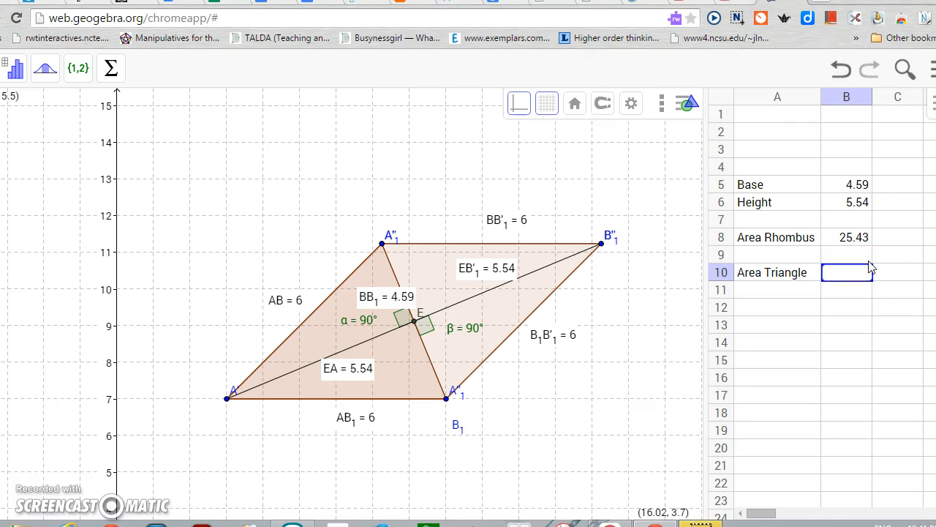
pyautogui.write('=')
pyautogui.click(869, 238)
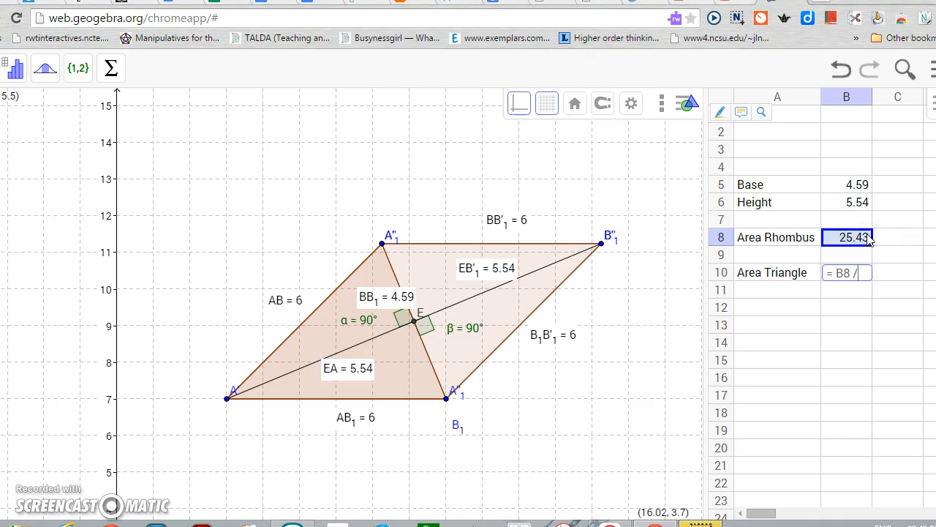
pyautogui.press('Return')
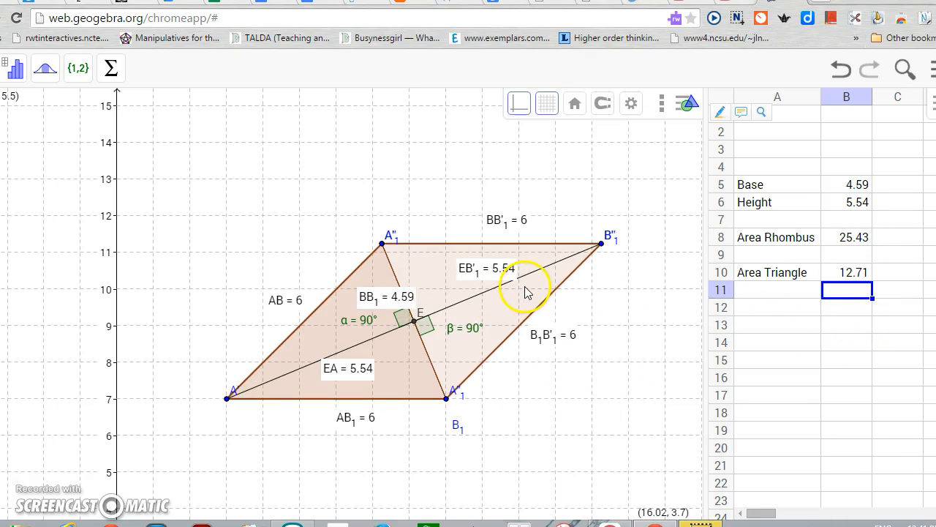
pyautogui.scroll(2, 524, 293)
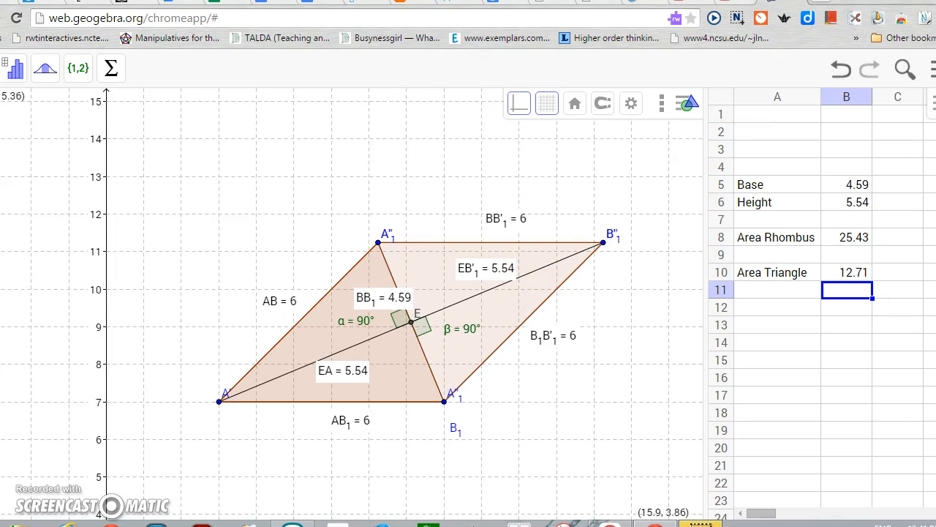
pyautogui.click(594, 172)
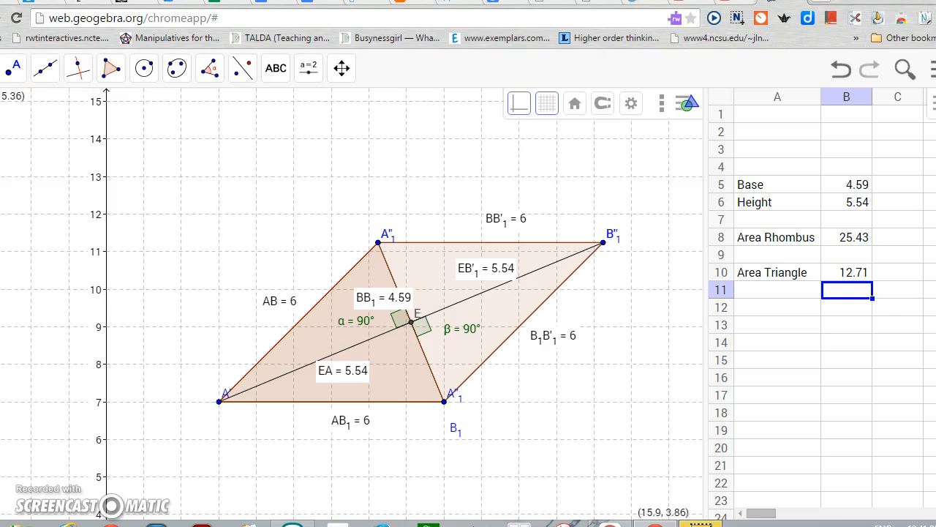
pyautogui.click(45, 68)
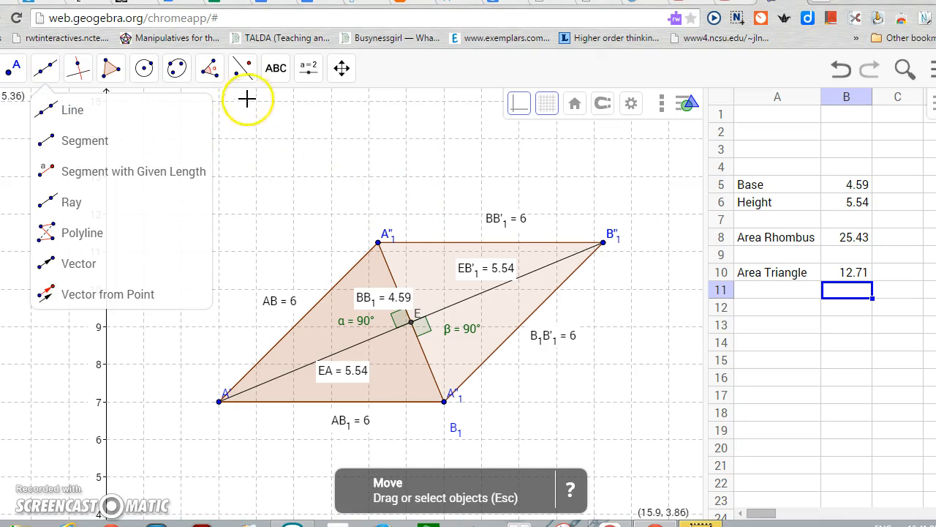
pyautogui.click(276, 68)
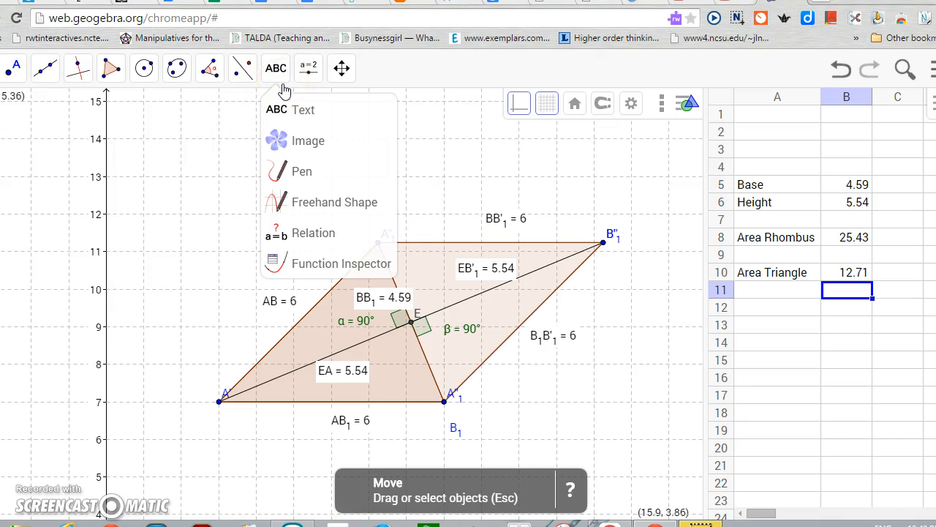
pyautogui.click(242, 68)
pyautogui.click(276, 68)
pyautogui.click(309, 68)
pyautogui.click(278, 72)
pyautogui.click(309, 68)
pyautogui.click(342, 68)
# Measure the area of the rhombus with the Area tool
pyautogui.click(205, 71)
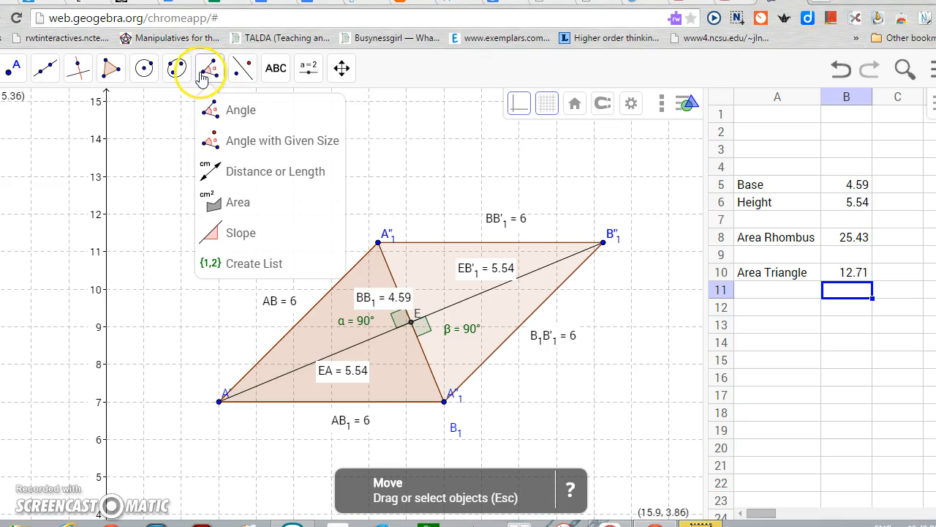
pyautogui.click(234, 200)
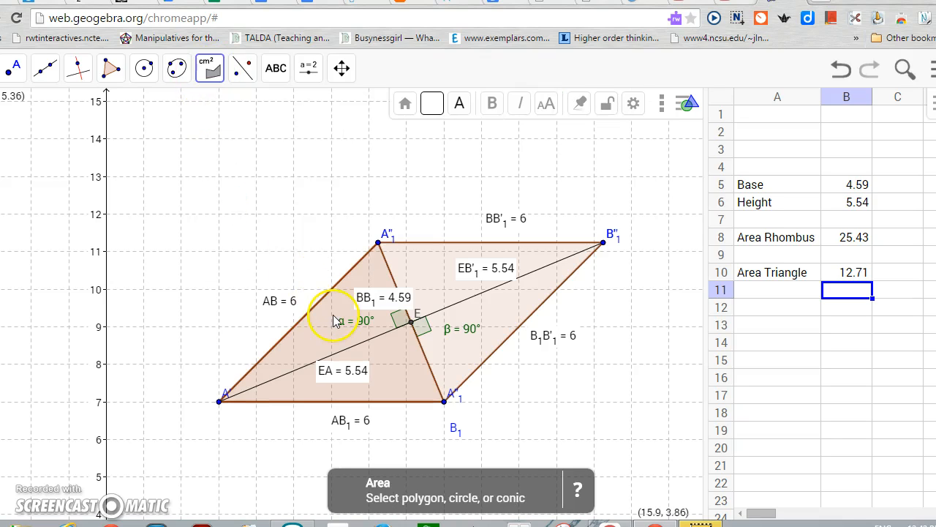
pyautogui.click(333, 320)
pyautogui.click(431, 311)
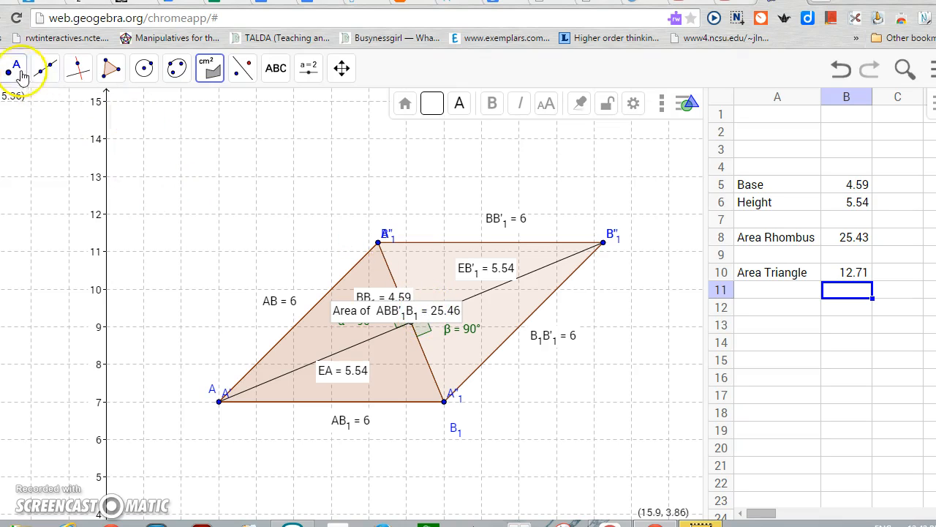
# Move the area label away from the diagonals' intersection, up toward the rhombus's upper left vertex
pyautogui.click(22, 73)
pyautogui.click(412, 319)
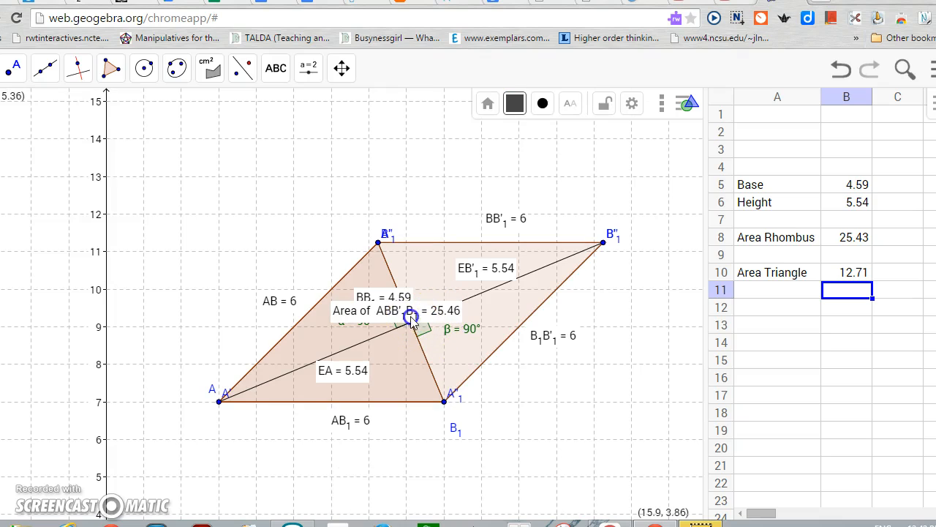
pyautogui.moveTo(362, 319); pyautogui.dragTo(263, 172)
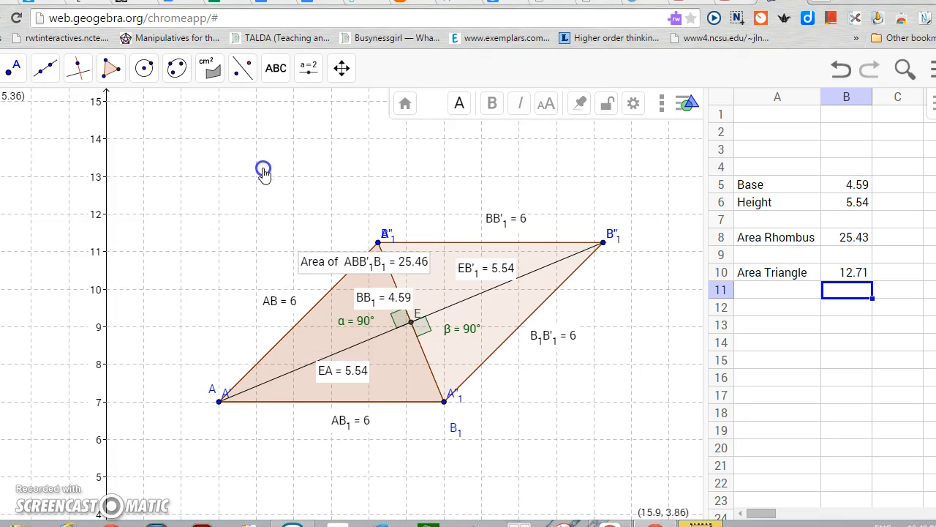
pyautogui.moveTo(403, 268); pyautogui.dragTo(400, 270)
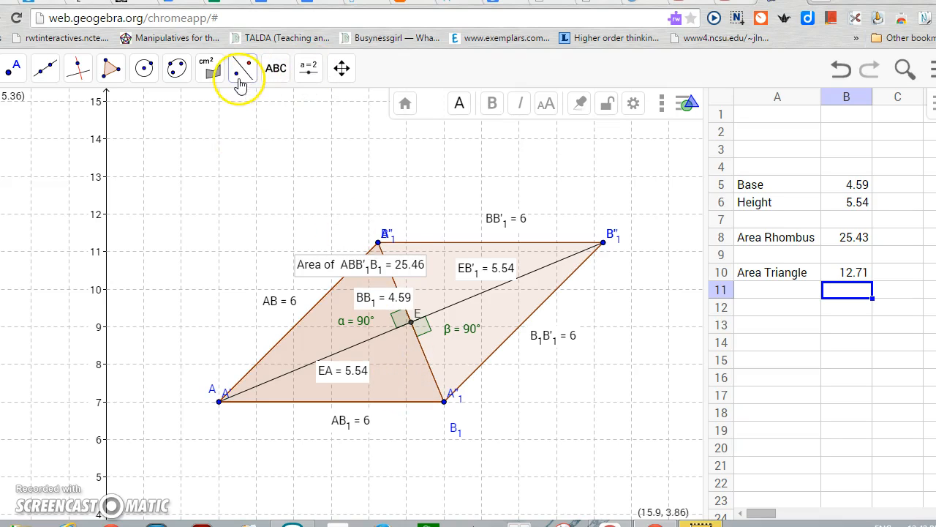
# Add a second area measurement of the rhombus near its lower right vertex
pyautogui.click(216, 76)
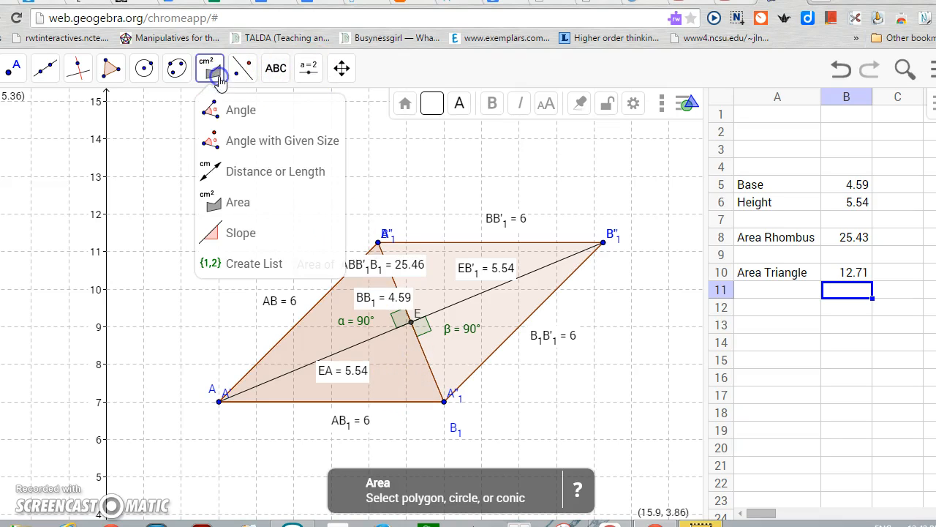
pyautogui.click(245, 202)
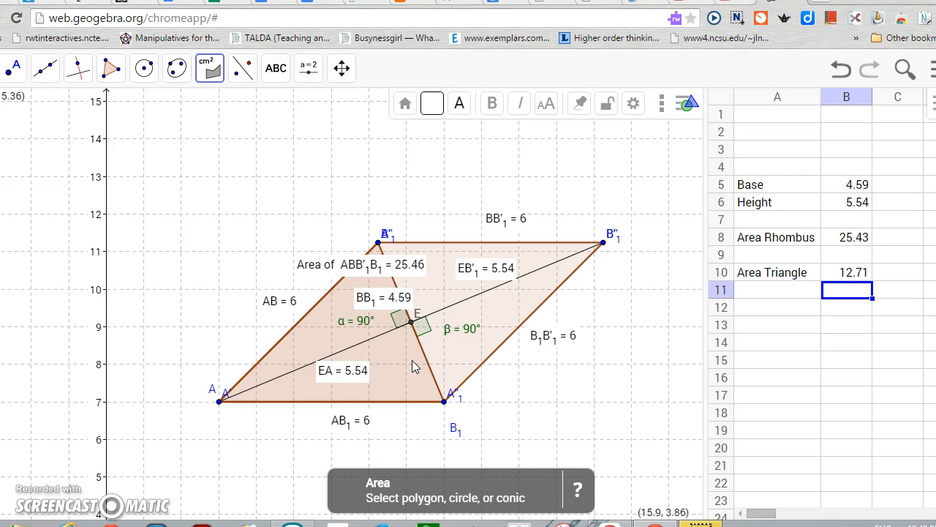
pyautogui.click(502, 313)
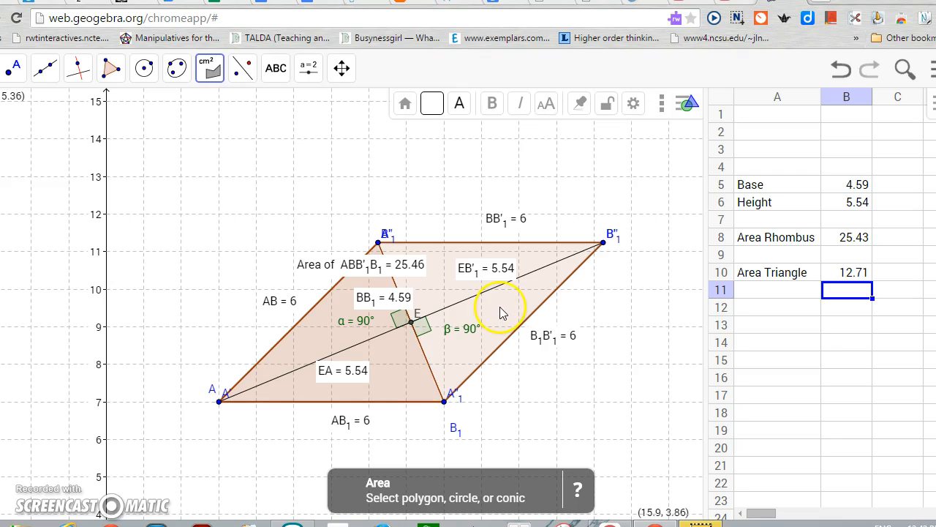
pyautogui.click(397, 379)
pyautogui.click(400, 372)
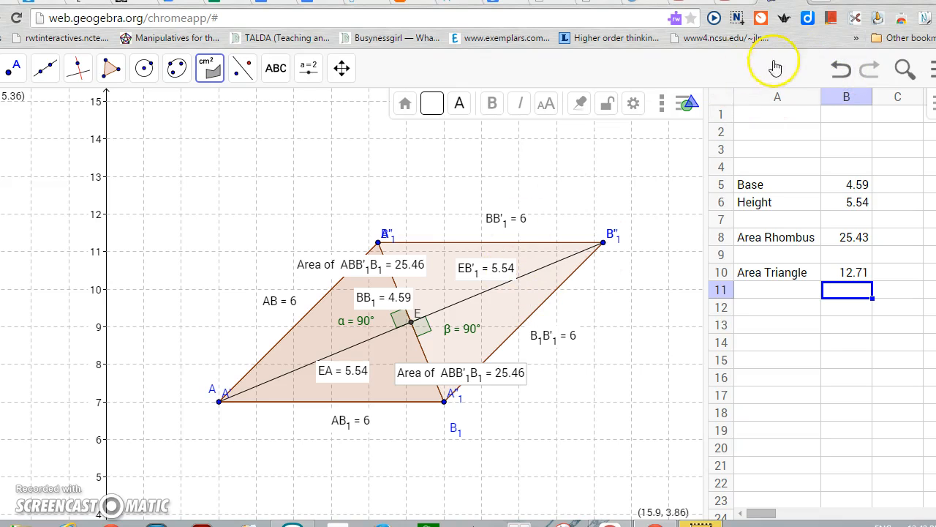
# Undo both area measurements and widen column A of the spreadsheet to fit its labels
pyautogui.click(835, 72)
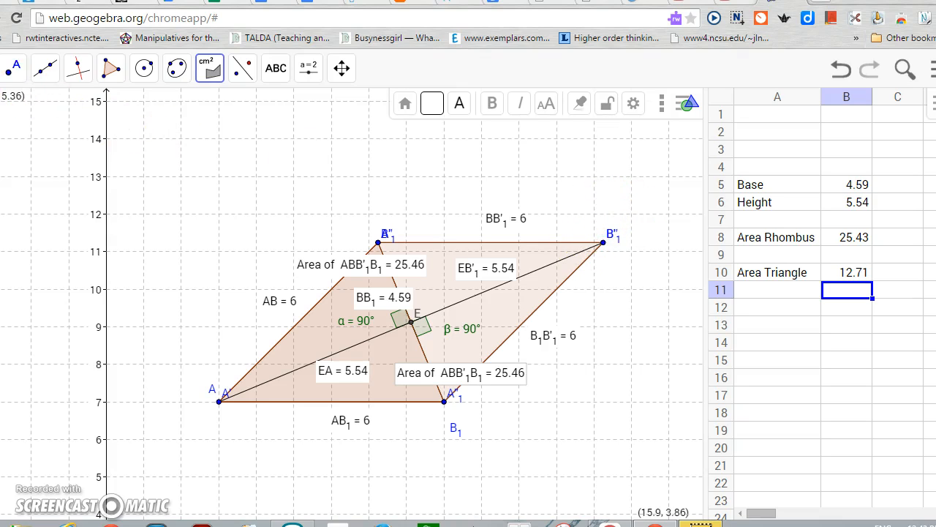
pyautogui.click(540, 163)
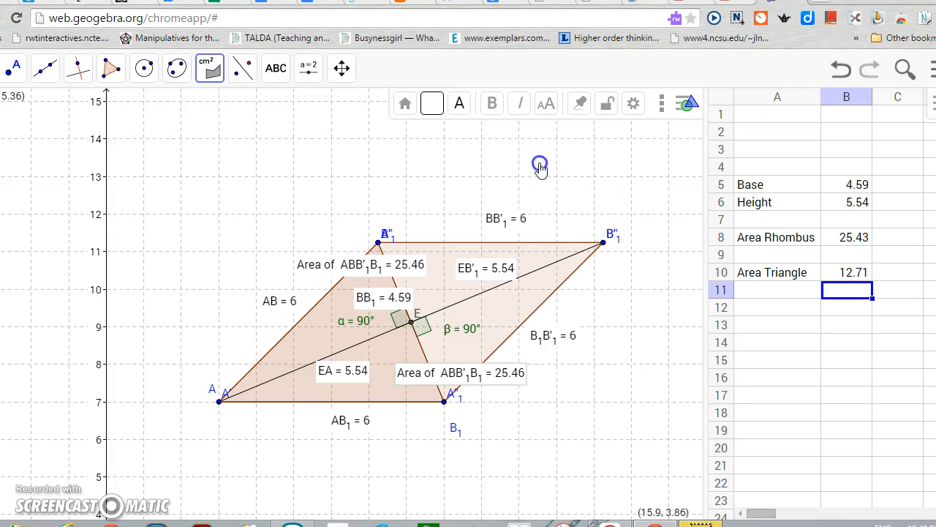
pyautogui.click(835, 72)
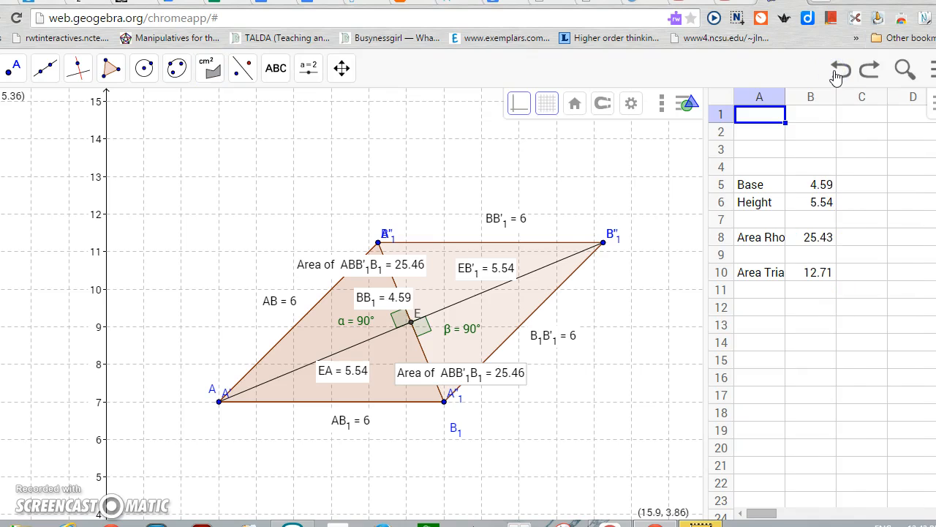
pyautogui.click(836, 73)
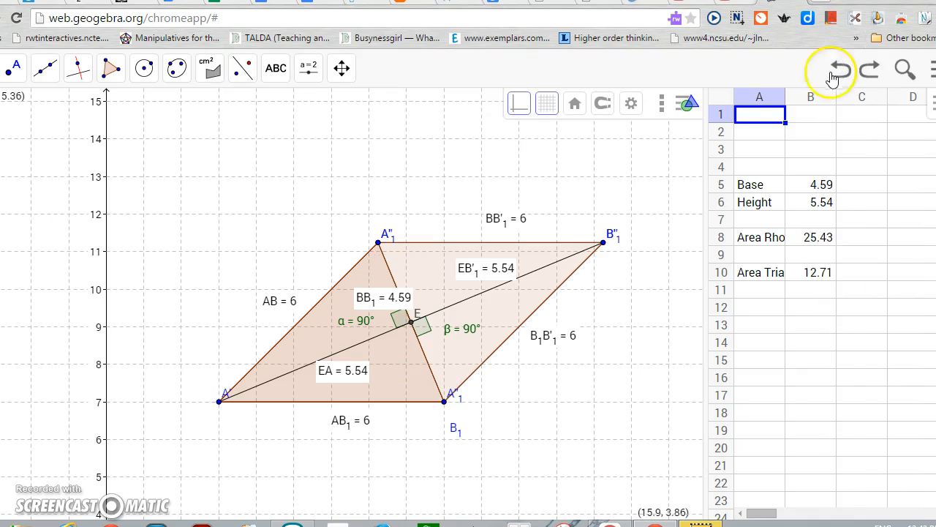
pyautogui.moveTo(784, 103); pyautogui.dragTo(819, 108)
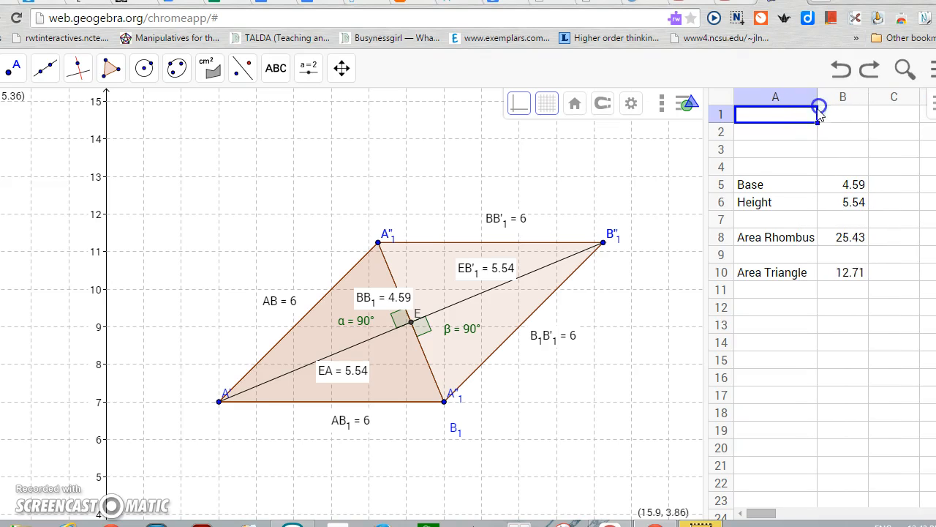
# Open the object properties of quadrilateral poly1 and examine its definition and basic settings
pyautogui.click(396, 387)
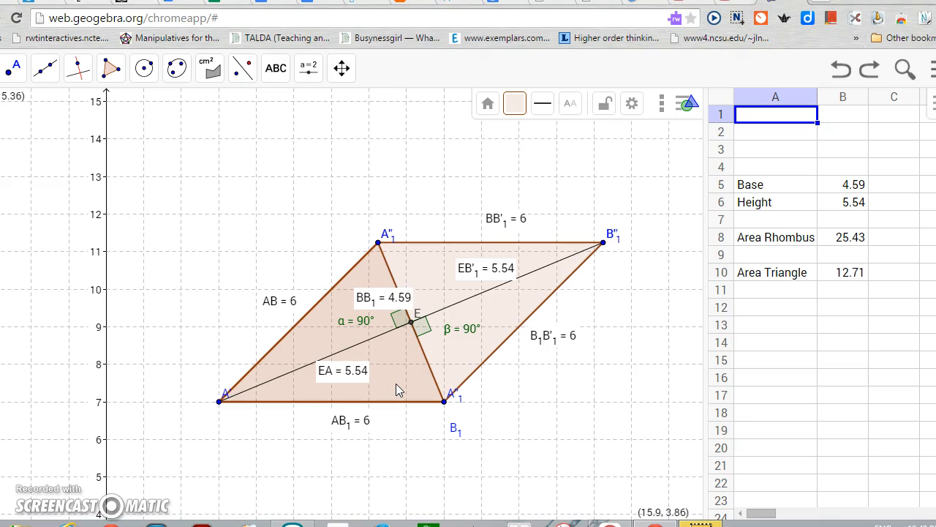
pyautogui.rightClick(397, 368)
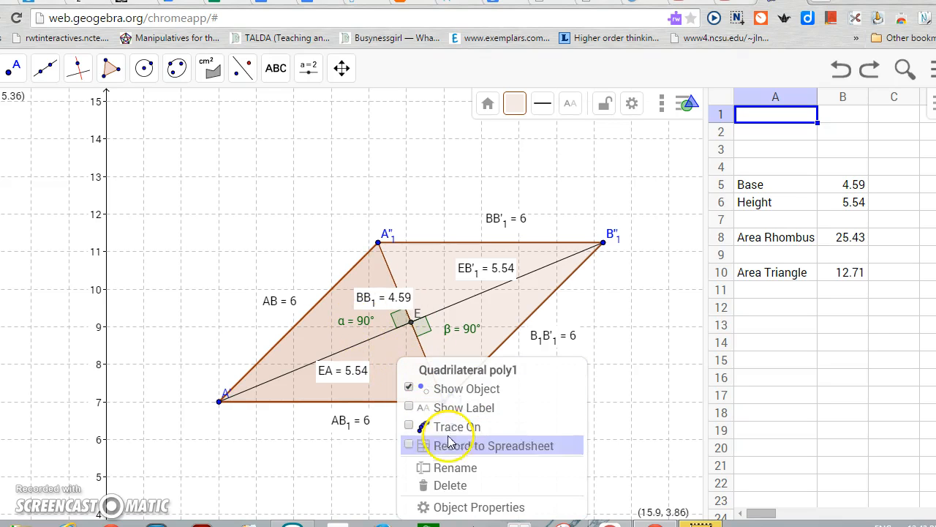
pyautogui.click(455, 507)
pyautogui.click(253, 397)
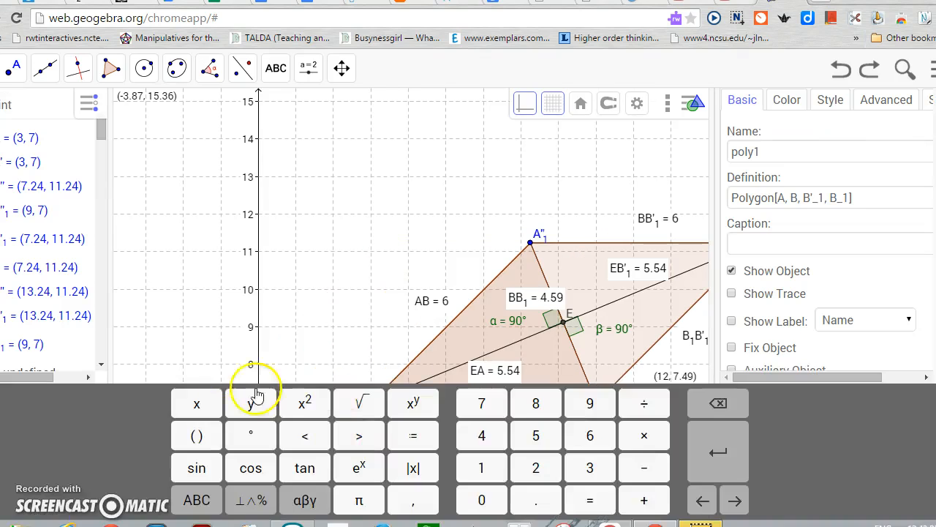
pyautogui.click(212, 363)
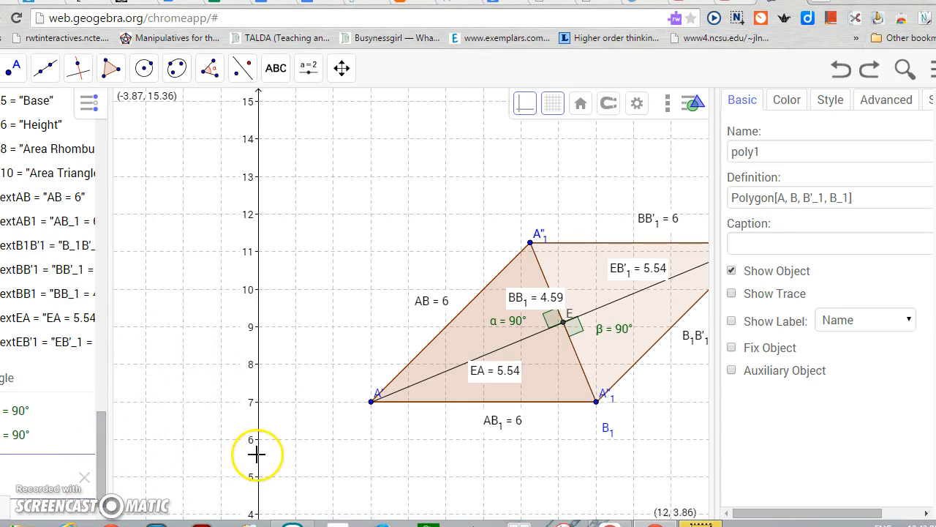
pyautogui.scroll(2, 265, 457)
pyautogui.scroll(-3, 265, 459)
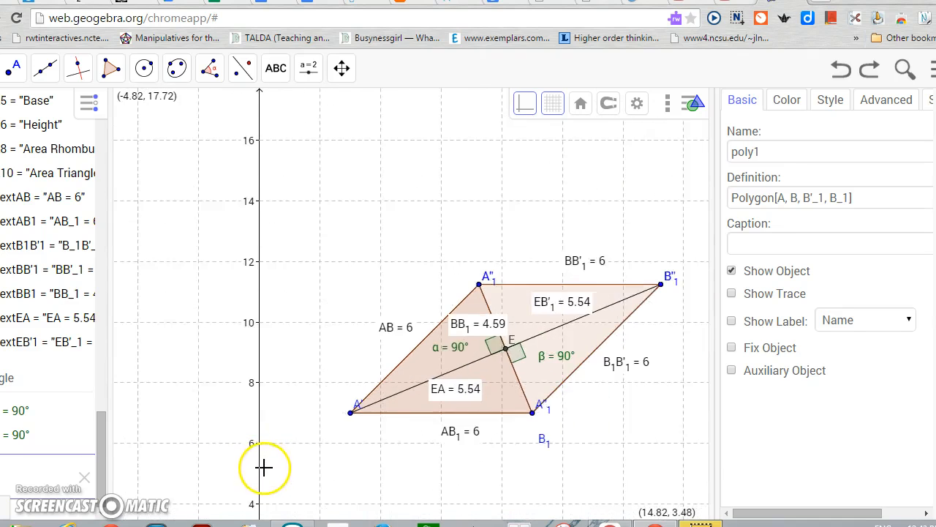
pyautogui.scroll(1, 399, 423)
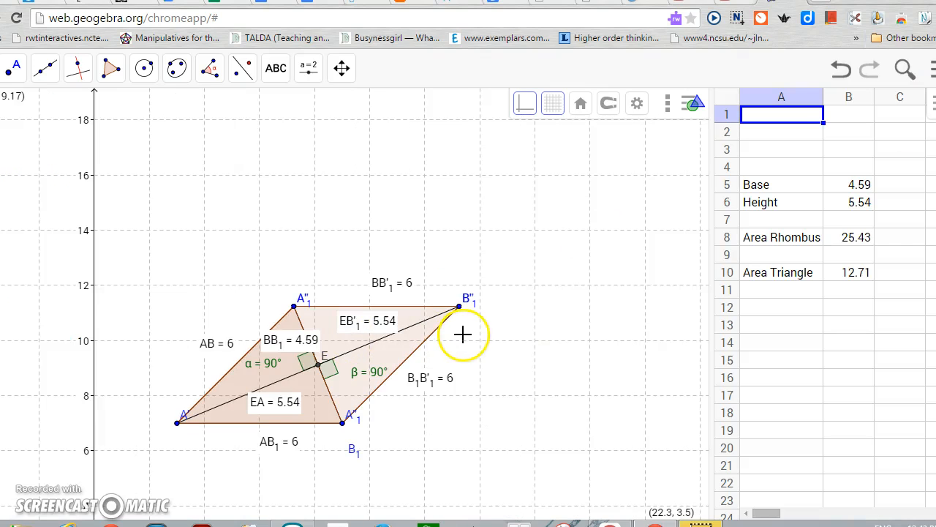
pyautogui.scroll(-4, 447, 359)
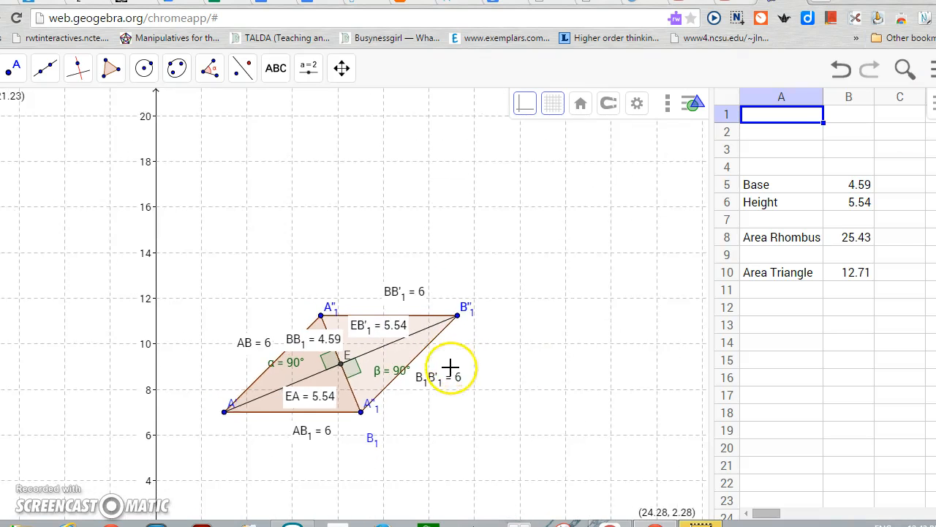
pyautogui.scroll(3, 457, 374)
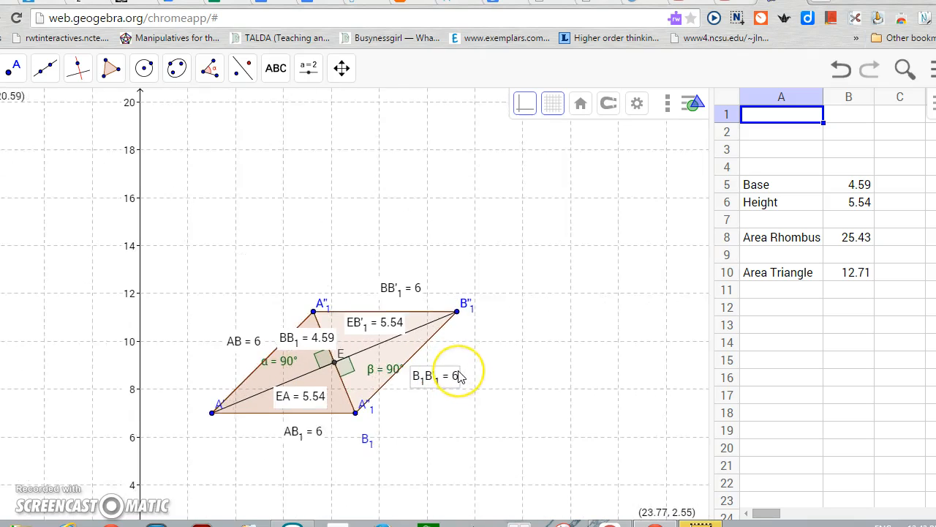
pyautogui.scroll(2, 459, 375)
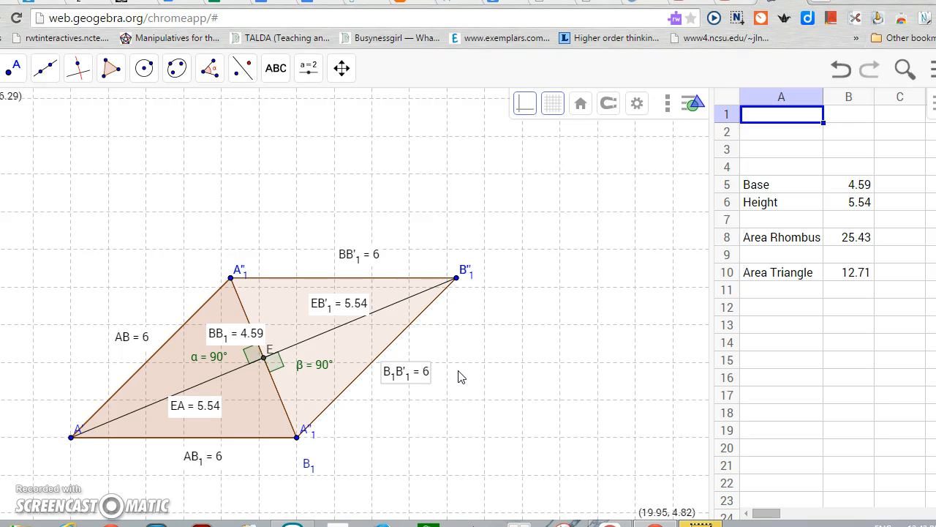
pyautogui.scroll(-1, 456, 369)
pyautogui.click(416, 385)
pyautogui.scroll(-3, 413, 382)
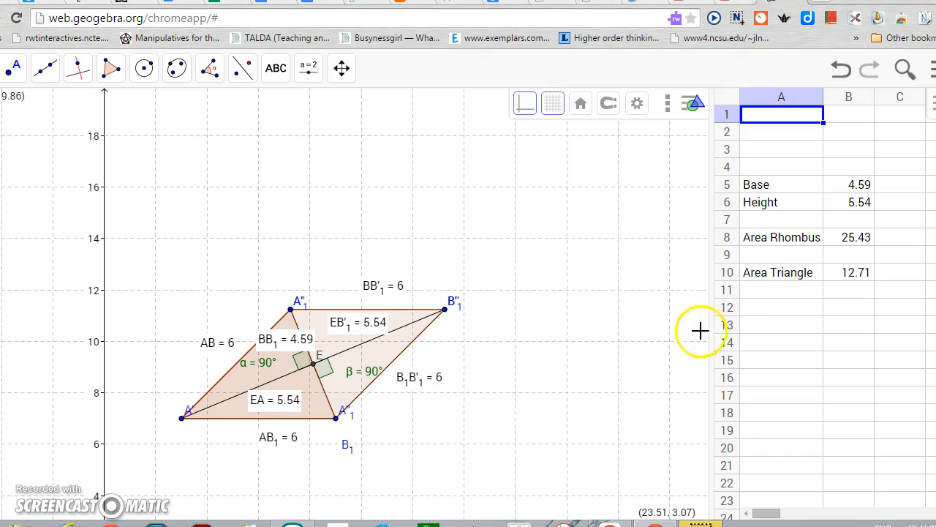
# Enter the label "Area 2 Triangles" in cell A12 and widen column A to fit it
pyautogui.click(779, 313)
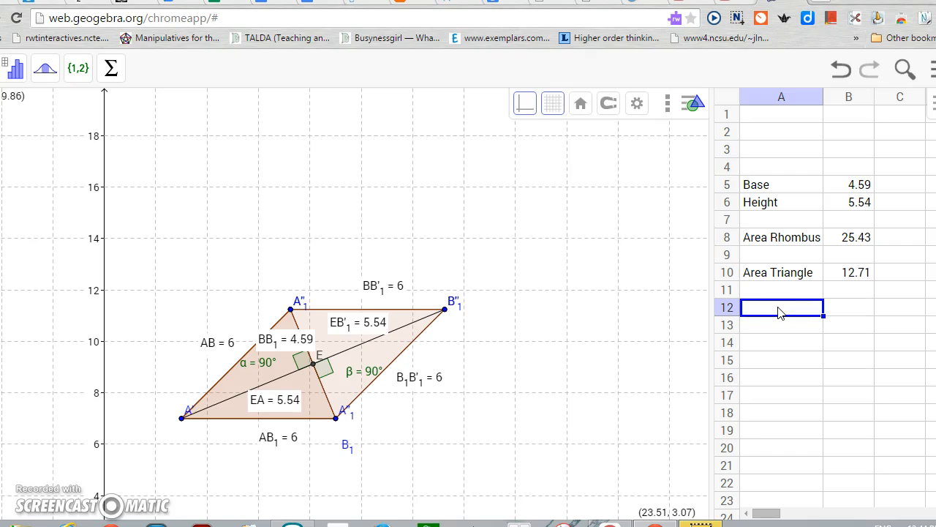
pyautogui.write('Area 2T')
pyautogui.write('riangles')
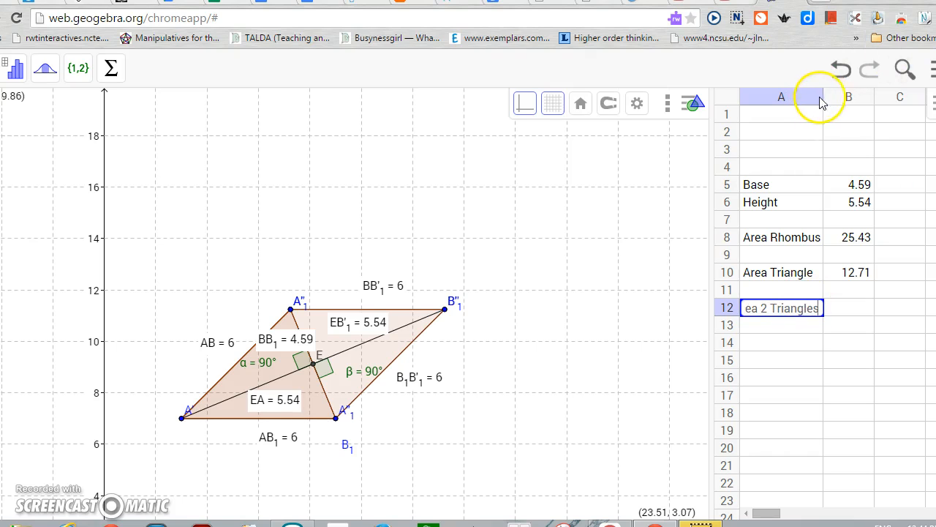
pyautogui.moveTo(823, 97); pyautogui.dragTo(841, 97)
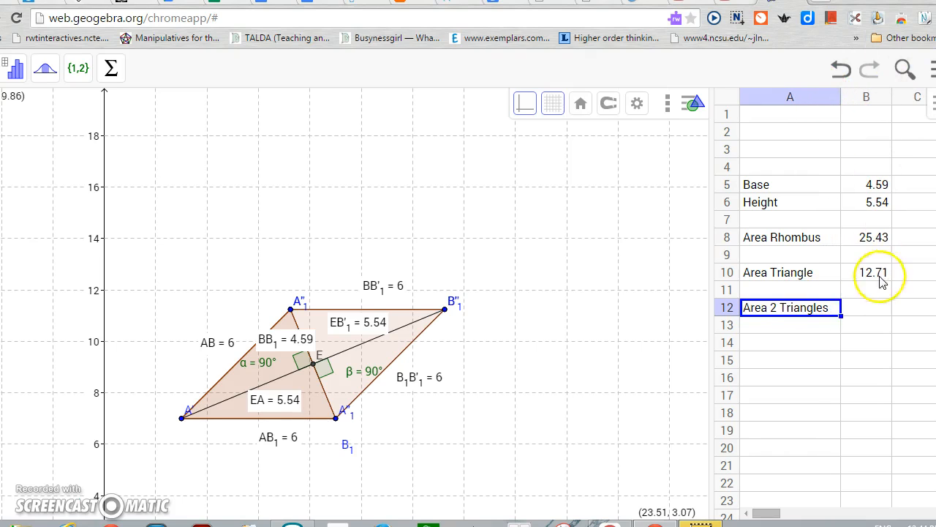
# Calculate the area of two triangles in cell B12 with the formula =B10*2
pyautogui.doubleClick(851, 311)
pyautogui.write('=')
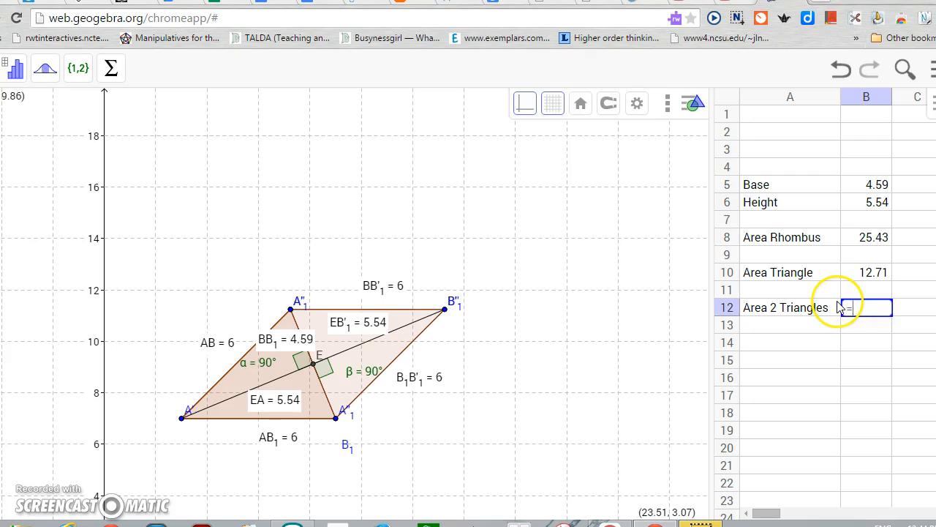
pyautogui.click(880, 275)
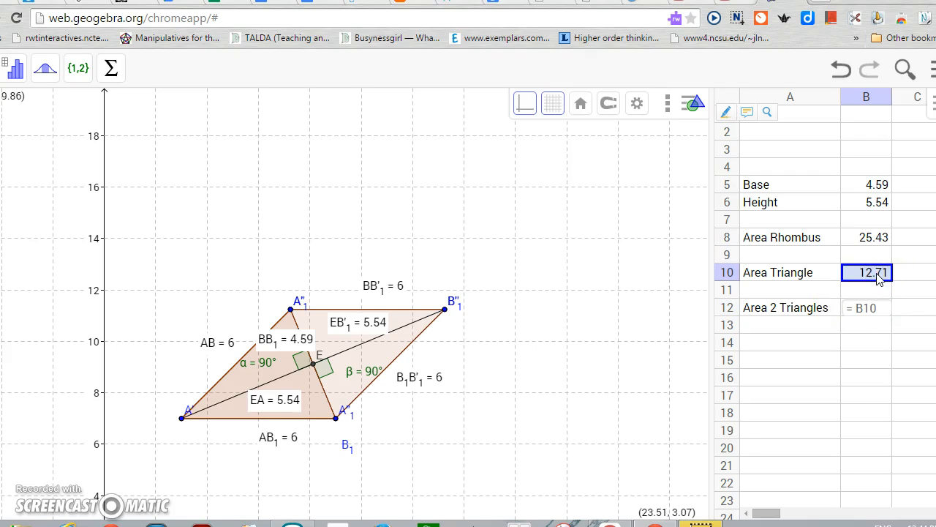
pyautogui.write('*2')
pyautogui.press('Return')
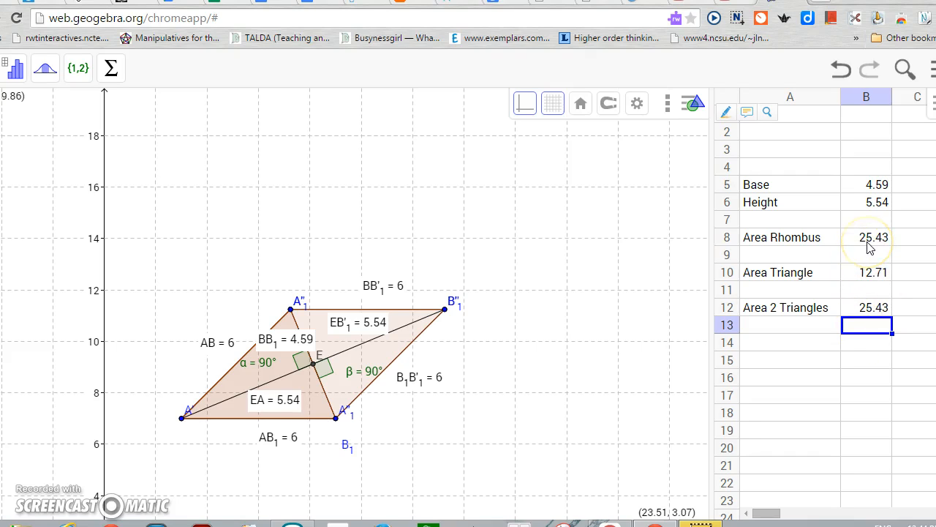
pyautogui.moveTo(869, 248)
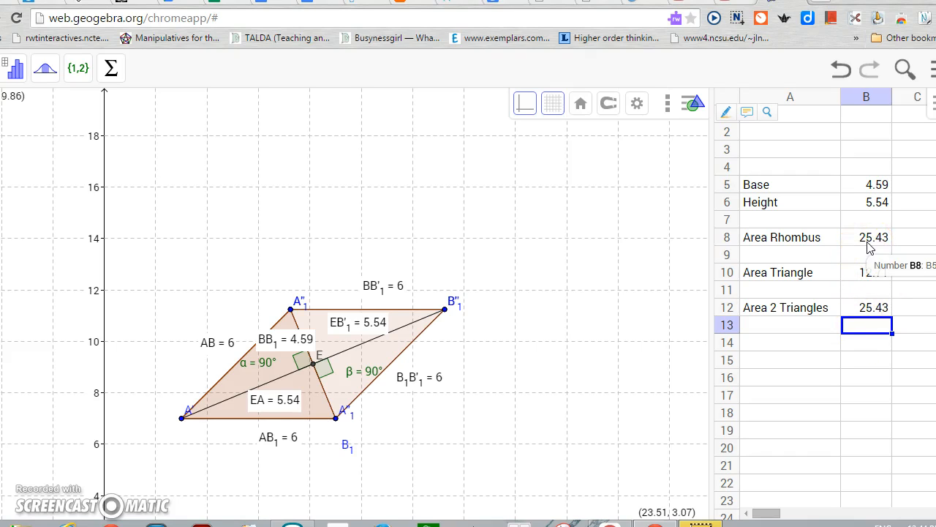